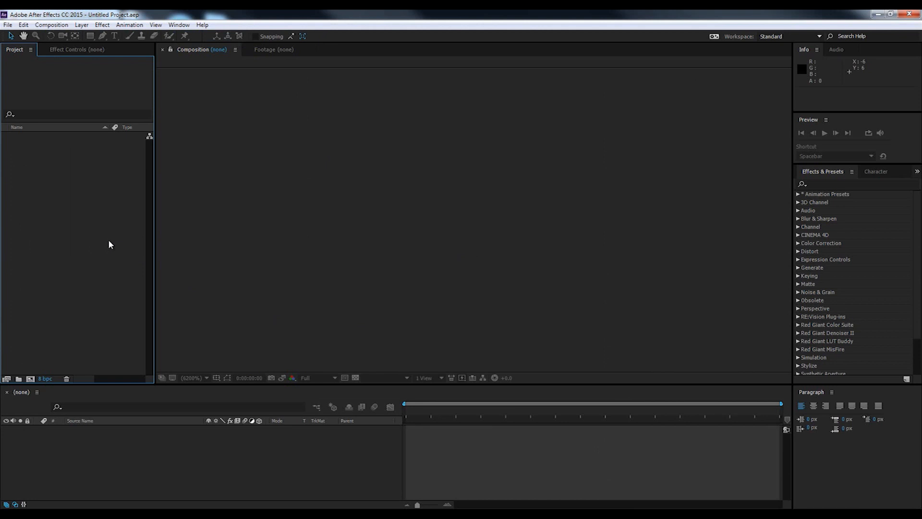
- Import light nyamber.MOV as footage and create a new composition from it
double_click(87, 185)
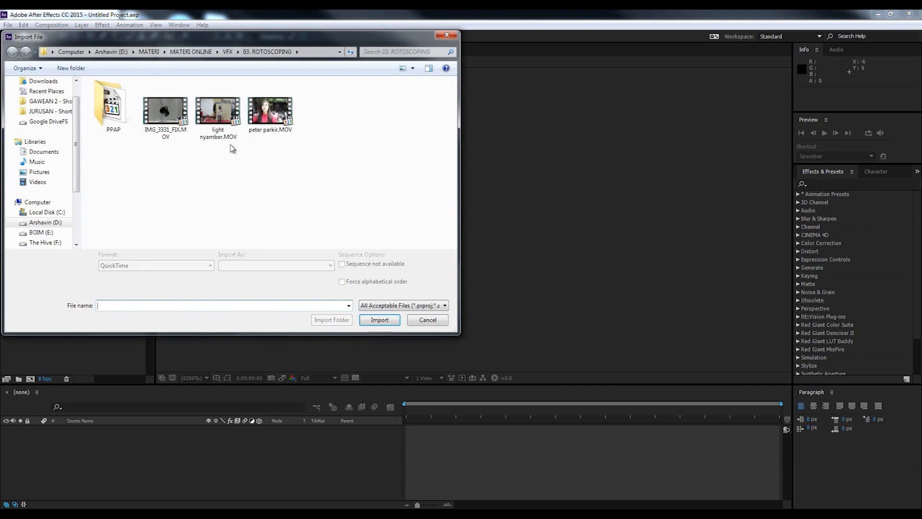
left_click(220, 119)
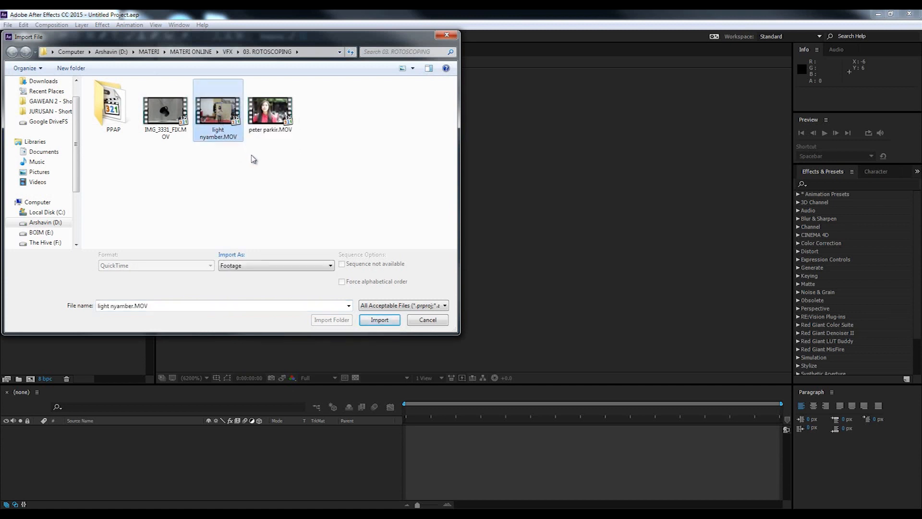
left_click(379, 320)
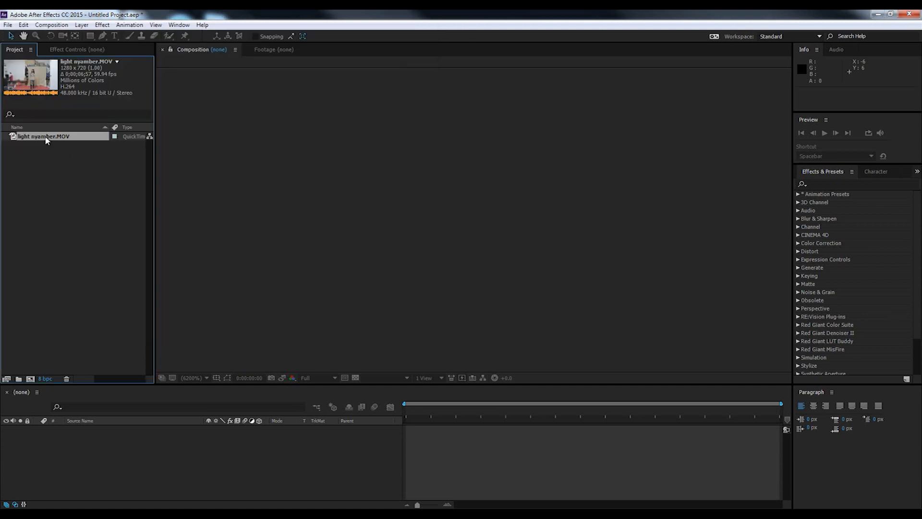
left_click_drag(46, 139, 32, 377)
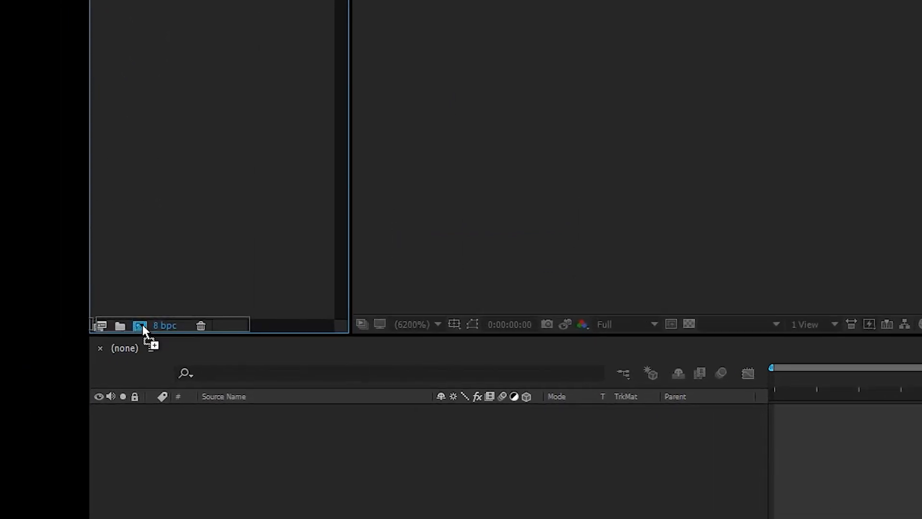
left_click_drag(142, 323, 142, 323)
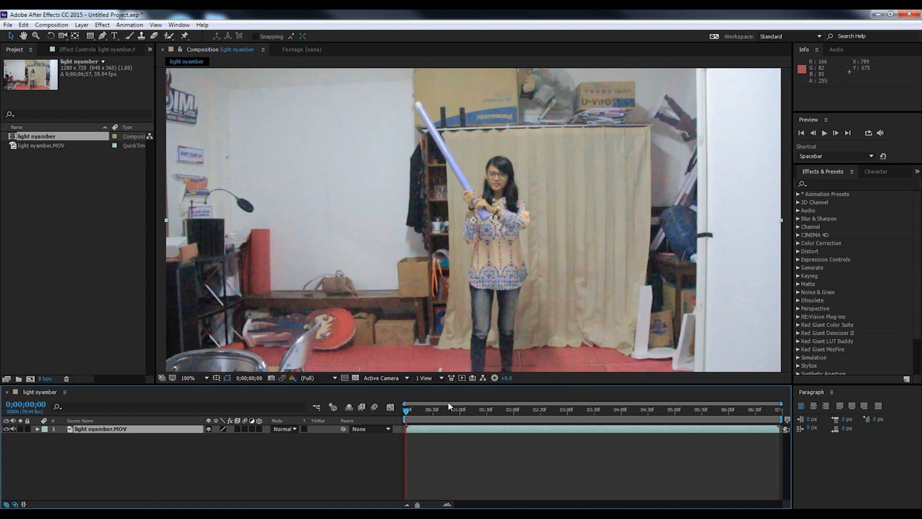
- Scrub through the clip and trim the start of the light nyamber.MOV layer to 0;00;01;09
left_click_drag(446, 411, 835, 413)
left_click_drag(771, 411, 424, 406)
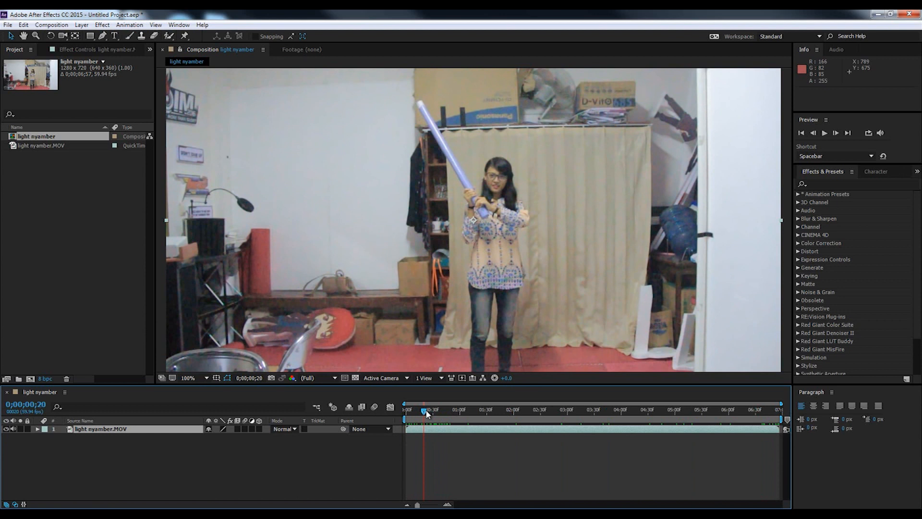
left_click_drag(425, 414, 468, 411)
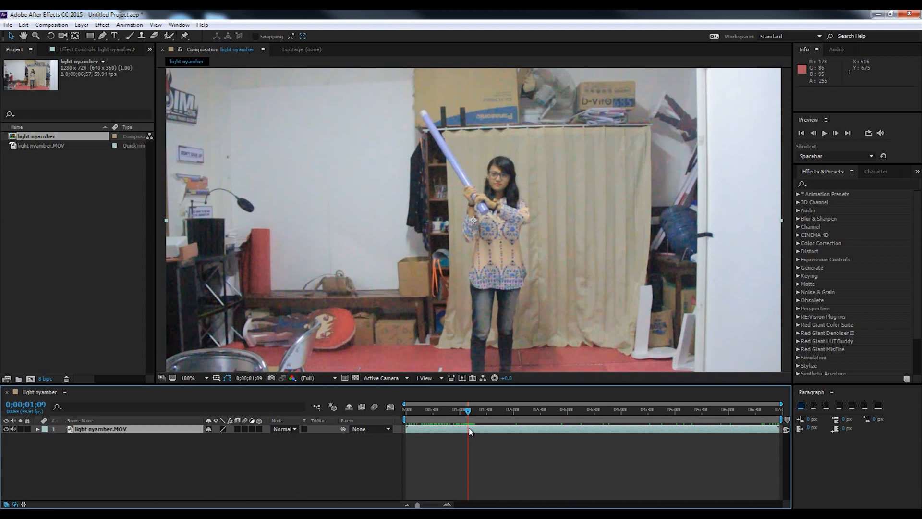
key("alt+[")
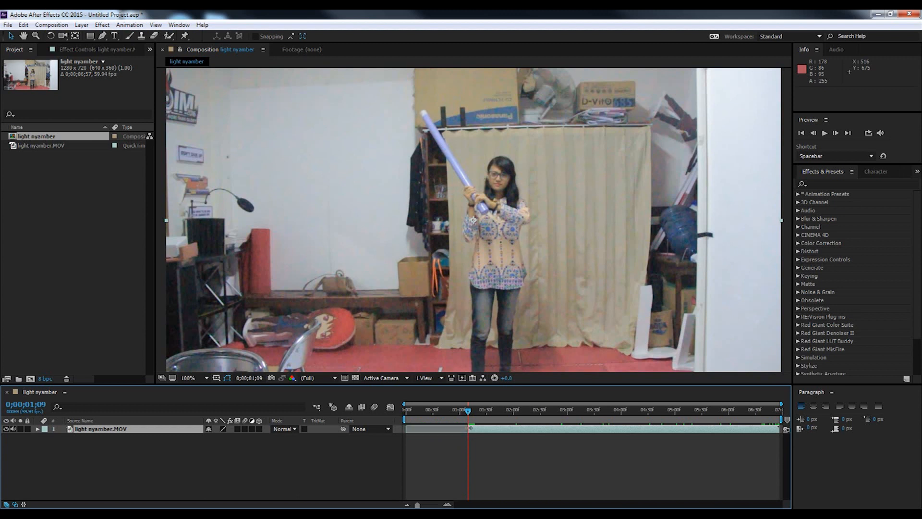
- Play the clip and trim the end of the light nyamber.MOV layer to 0;00;03;18
key("space")
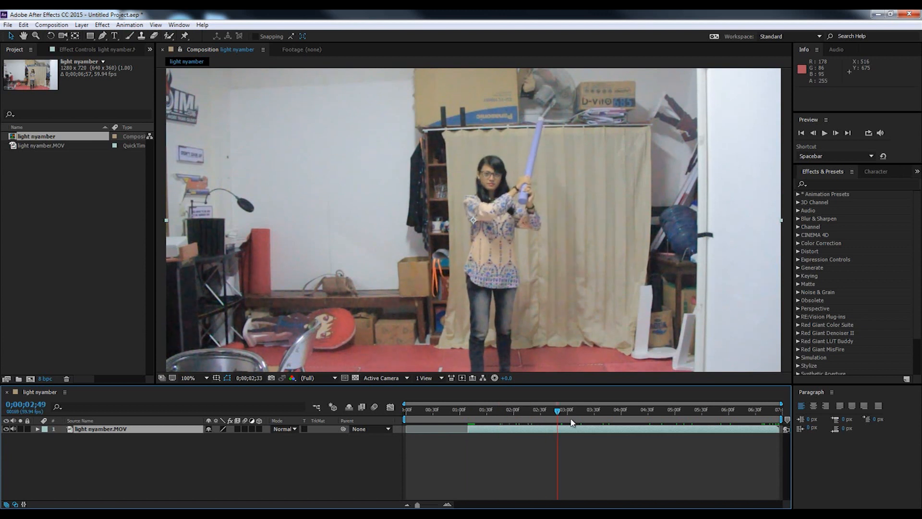
left_click_drag(536, 412, 585, 426)
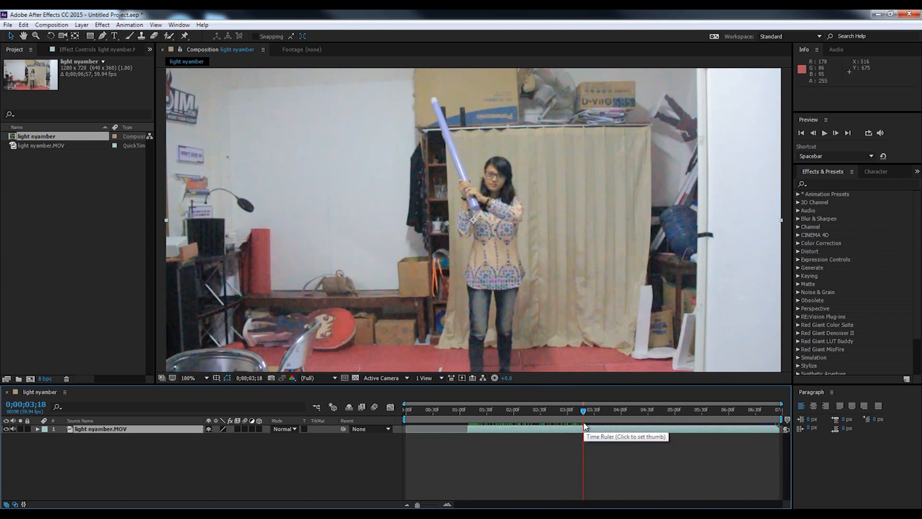
key("alt+bracketright")
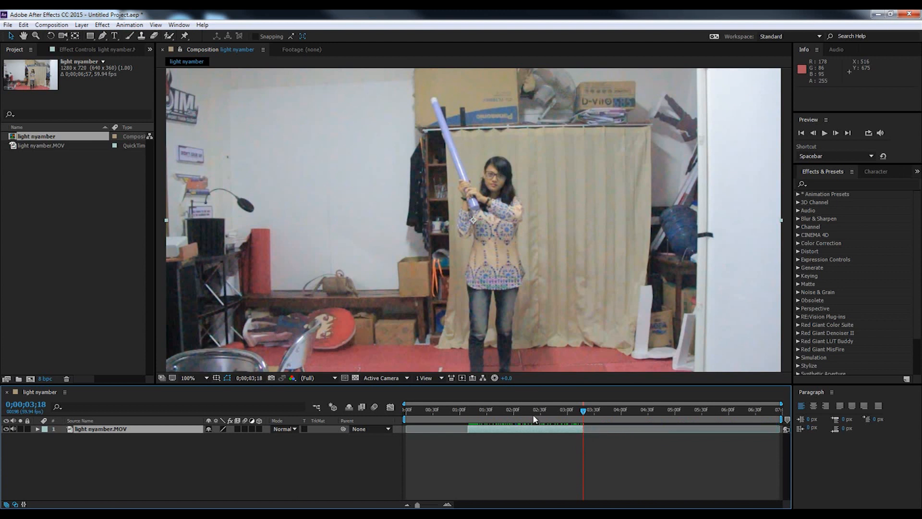
- Move the trimmed clip to 0;00;00;00 and trim the composition to a work area ending at the clip's end
left_click_drag(532, 407, 390, 411)
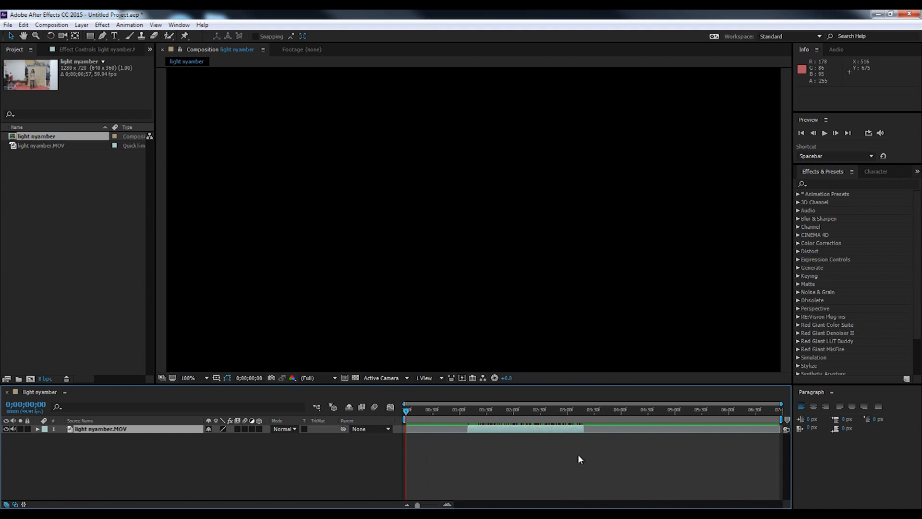
key("bracketleft")
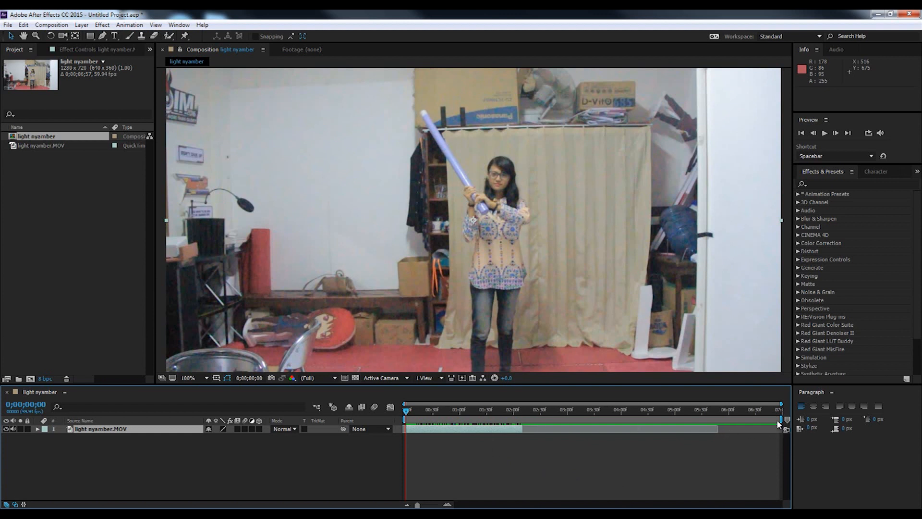
left_click_drag(778, 419, 527, 416)
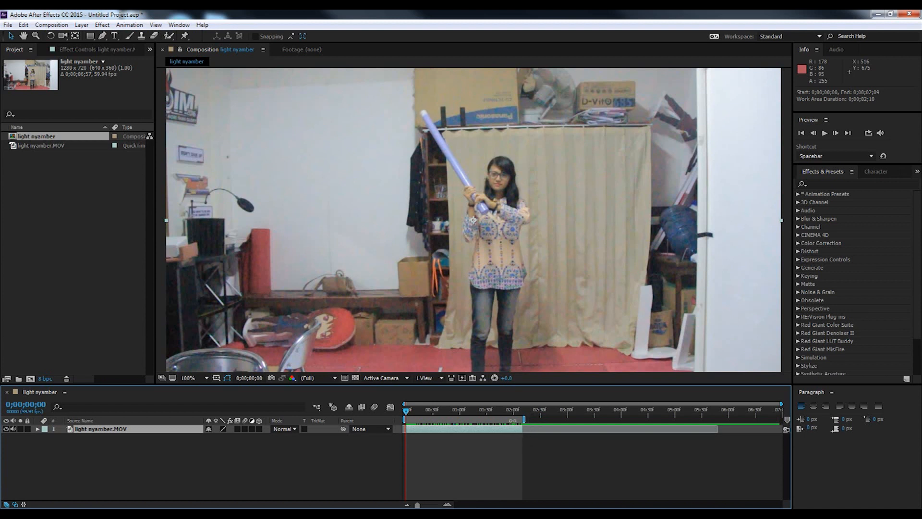
right_click(512, 422)
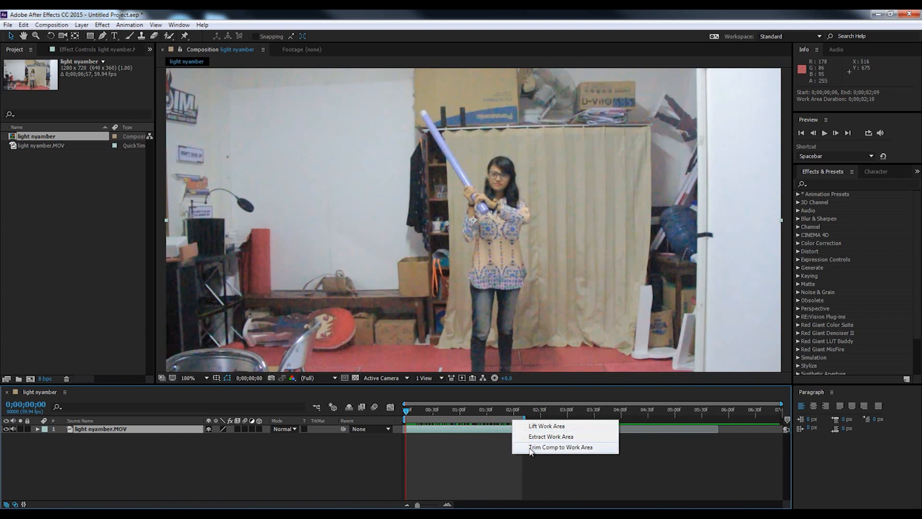
left_click(530, 448)
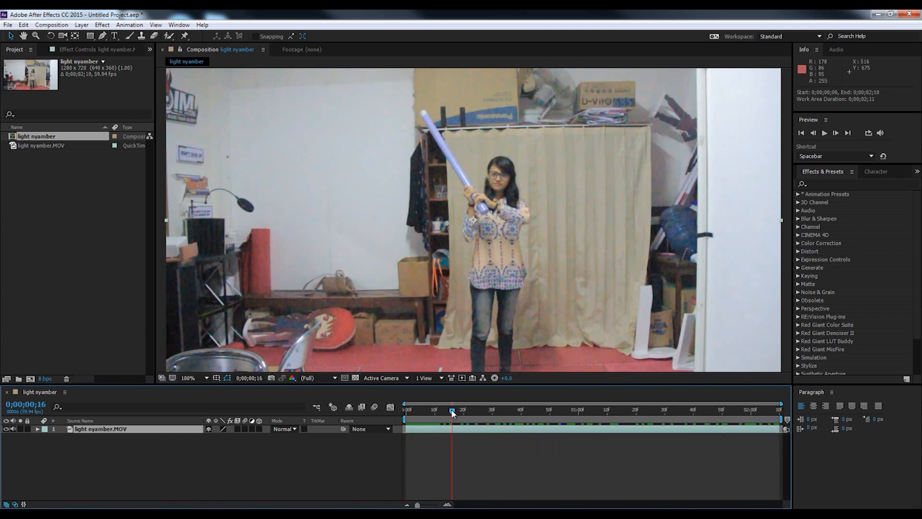
key("space")
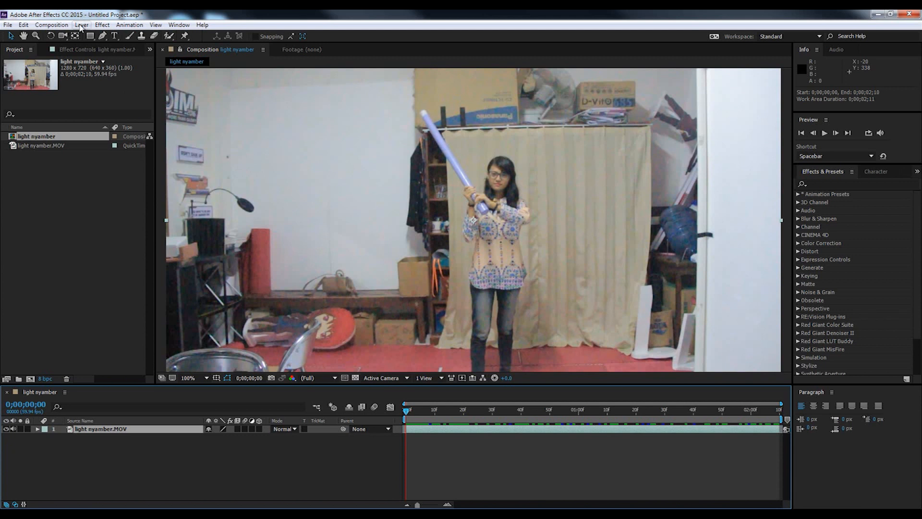
- Create a white (FFFFFF) solid layer of 1280 x 720 px above the footage
left_click(81, 25)
mouse_move(80, 35)
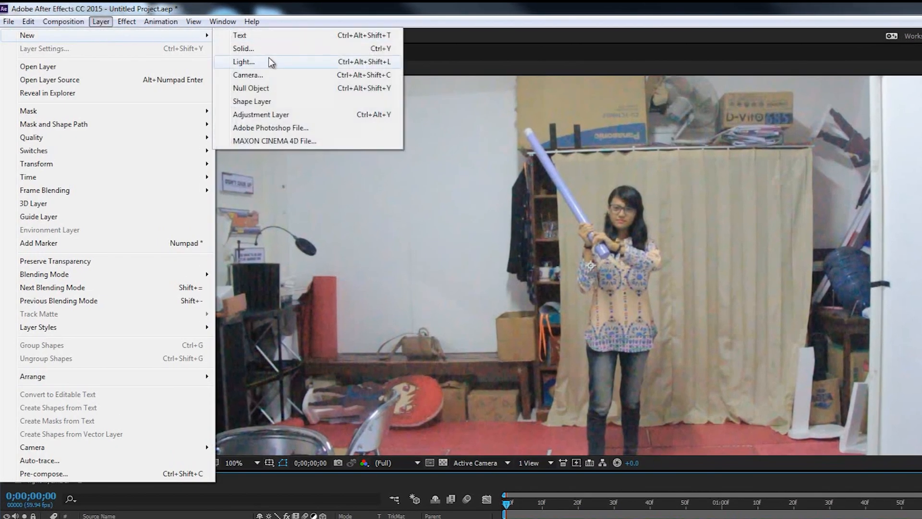
left_click(264, 50)
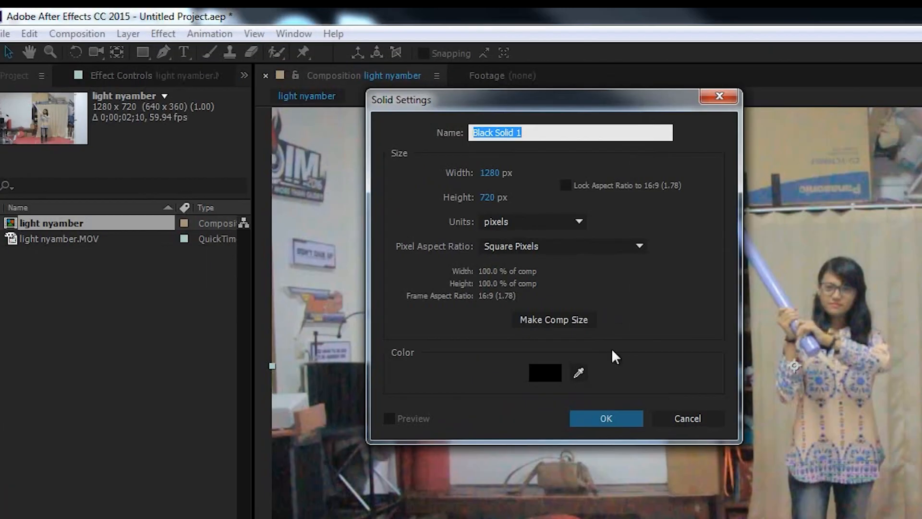
left_click(545, 374)
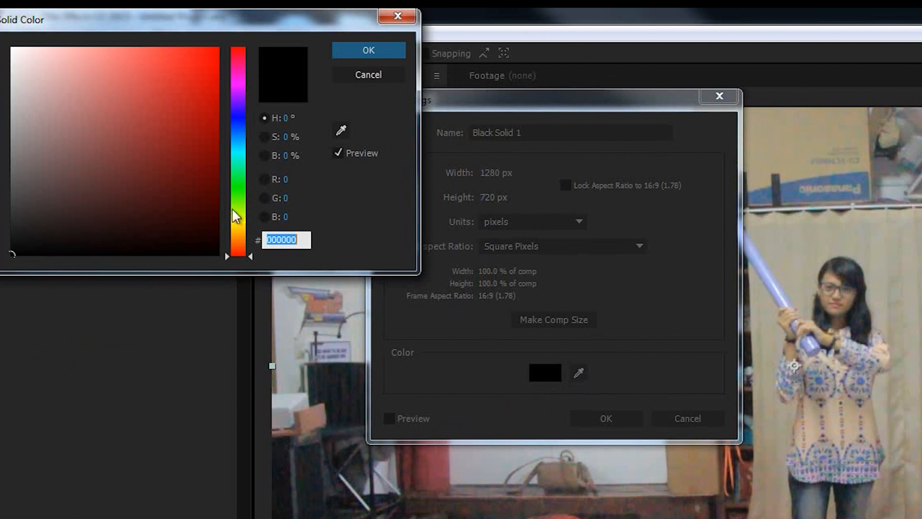
left_click(166, 155)
left_click_drag(166, 155, 13, 17)
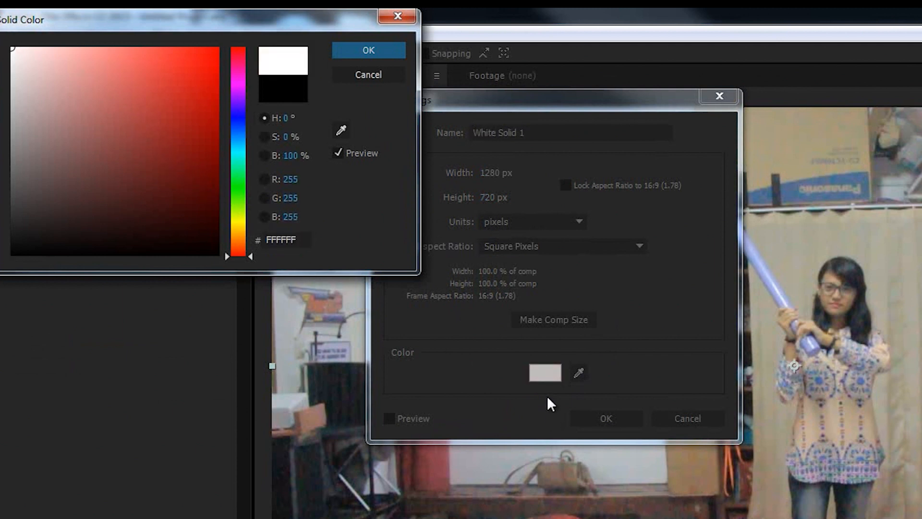
left_click(368, 50)
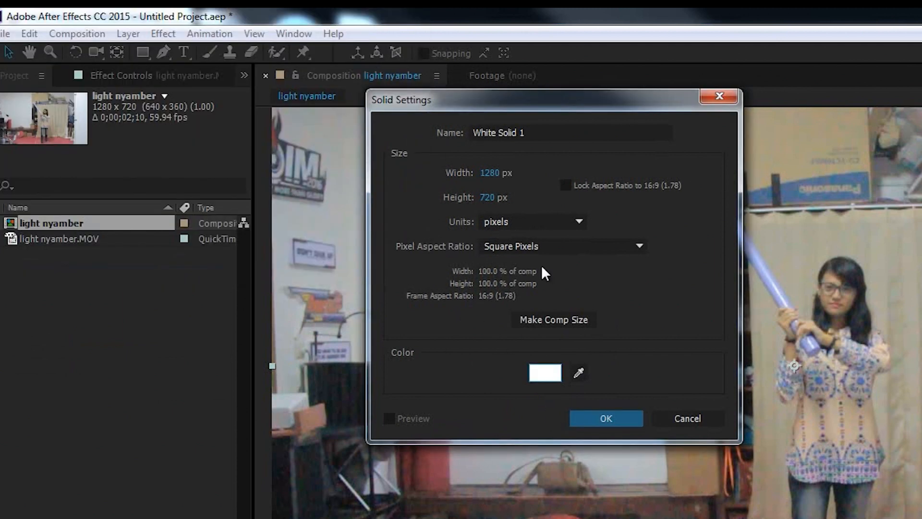
left_click(625, 416)
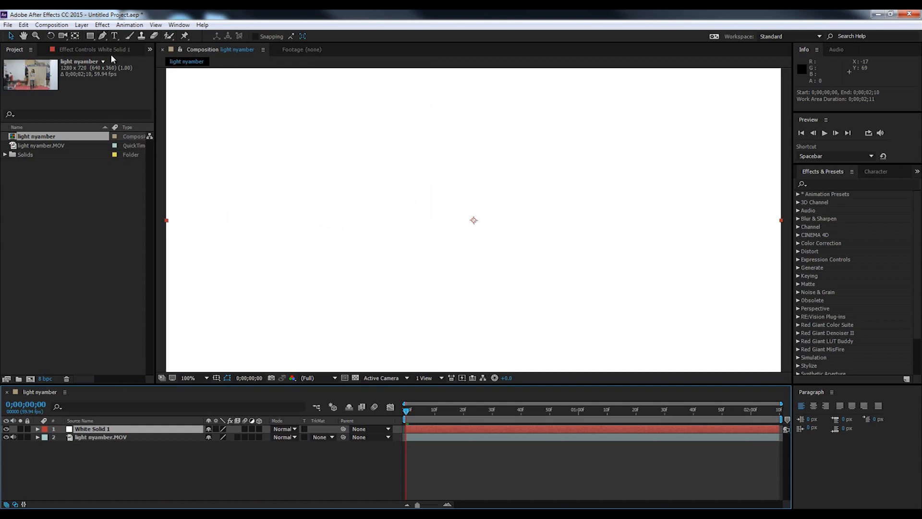
- Draw a closed four-point Pen mask on the white solid, shaped as a narrow diagonal strip near the stick
left_click(103, 36)
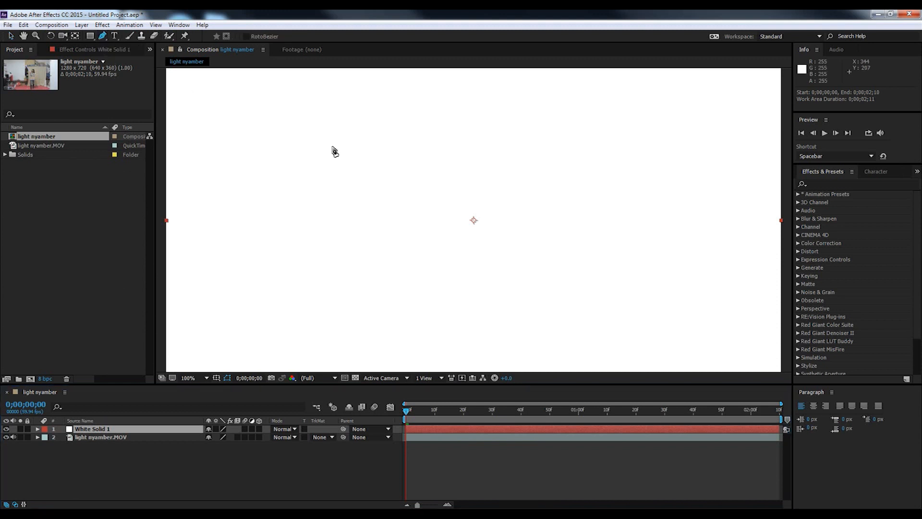
left_click(375, 143)
left_click(391, 129)
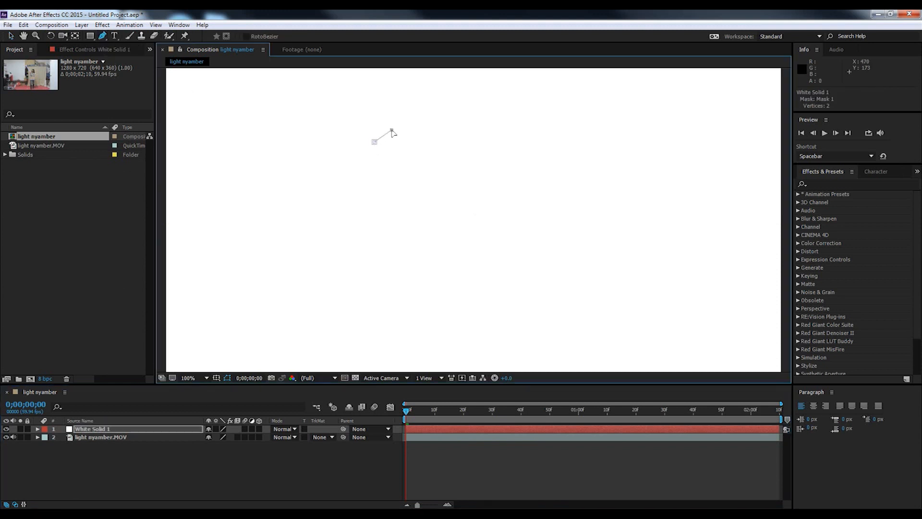
left_click(453, 211)
left_click(441, 219)
left_click(375, 142)
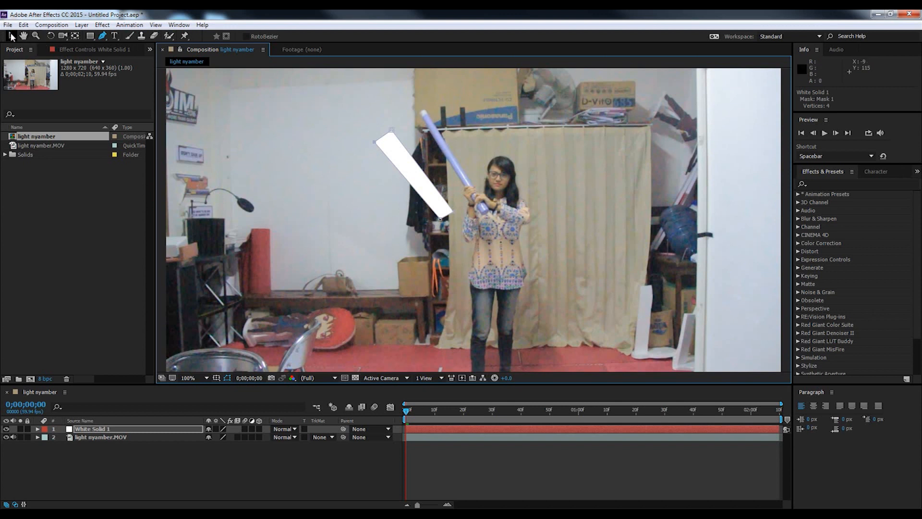
- Move the four mask vertices onto the tip and hand end of the stick so the white strip covers it
left_click(10, 37)
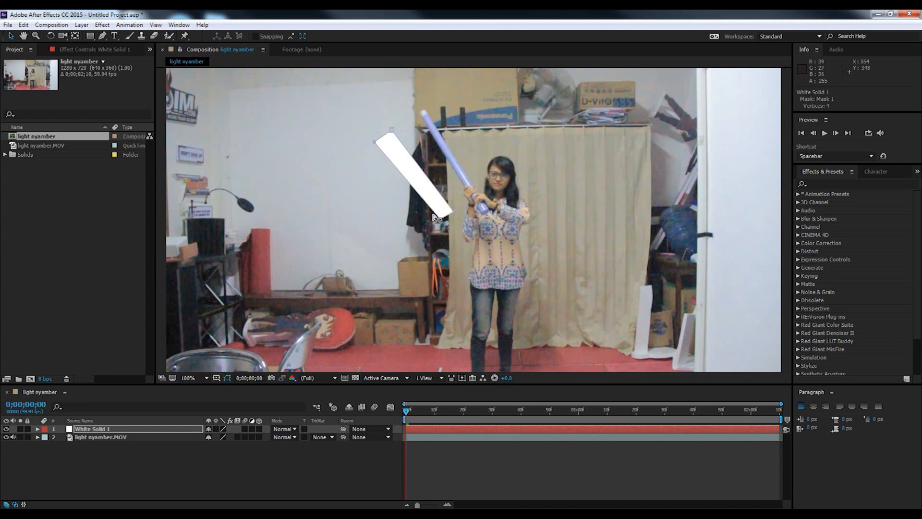
left_click_drag(453, 216, 470, 182)
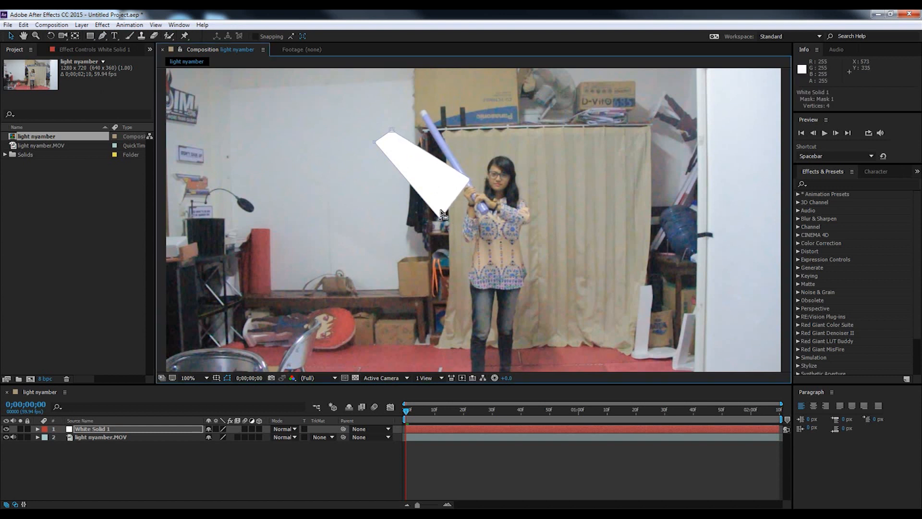
left_click_drag(440, 218, 468, 186)
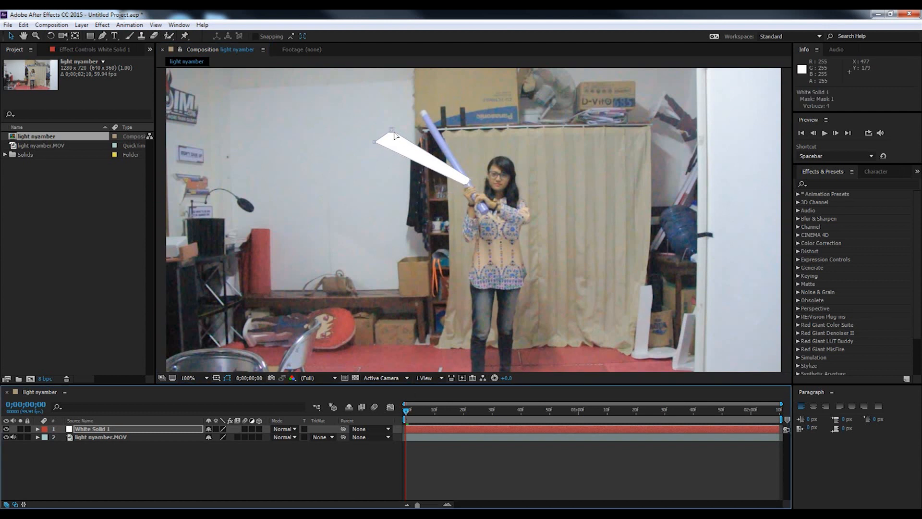
left_click_drag(392, 130, 428, 111)
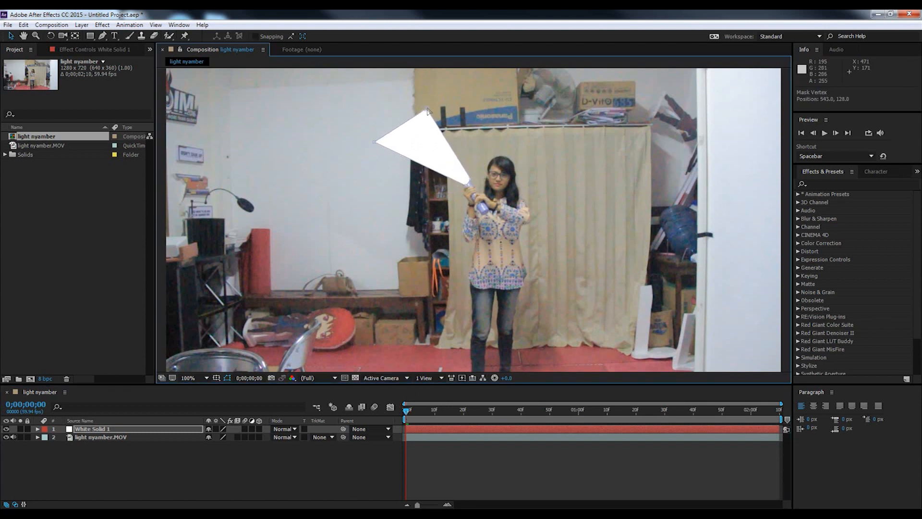
left_click_drag(375, 141, 421, 114)
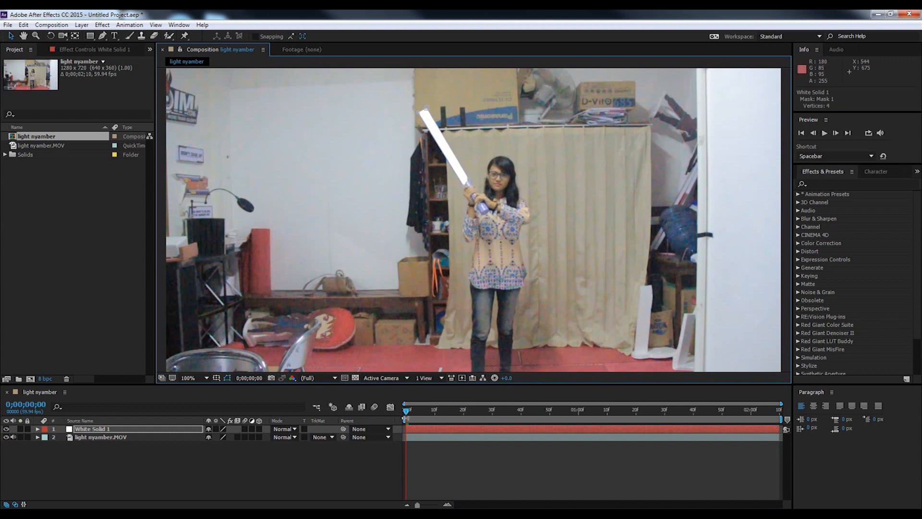
- Go to 0;00;00;00 and reveal the Mask 1 properties of the White Solid 1 layer
left_click(405, 412)
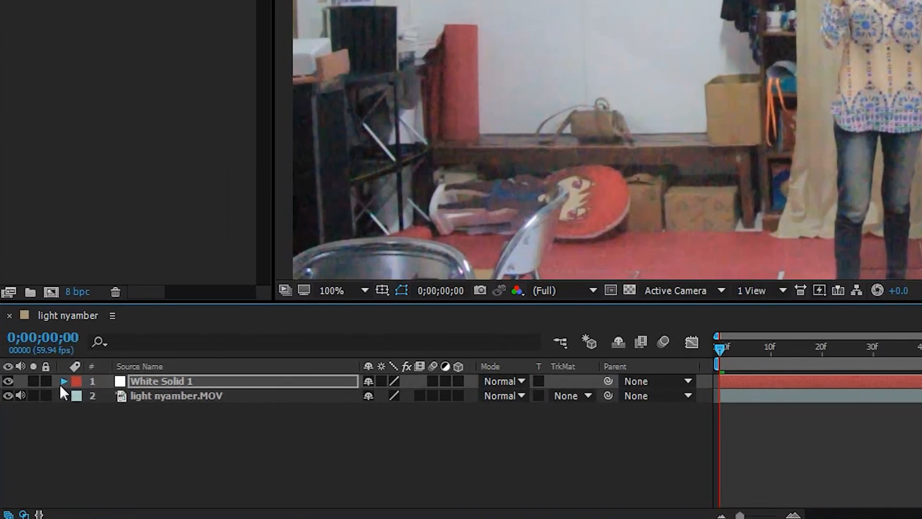
left_click(37, 429)
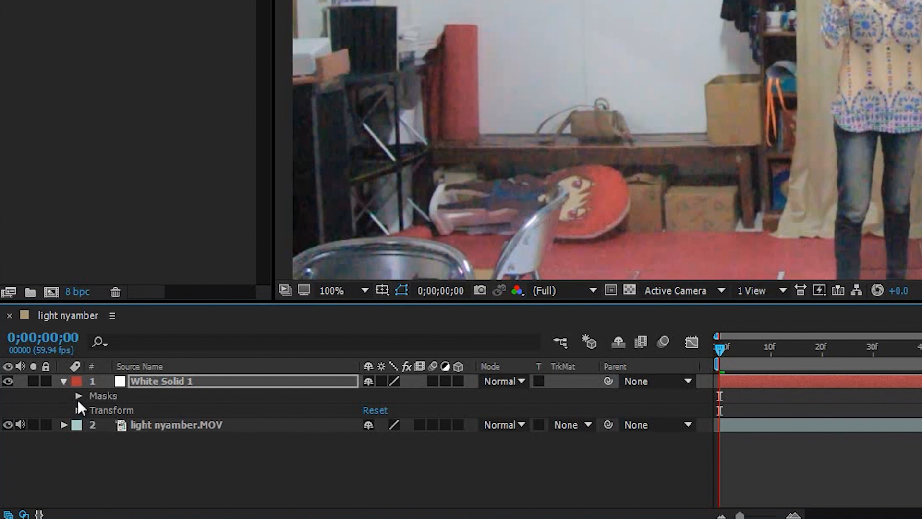
left_click(78, 396)
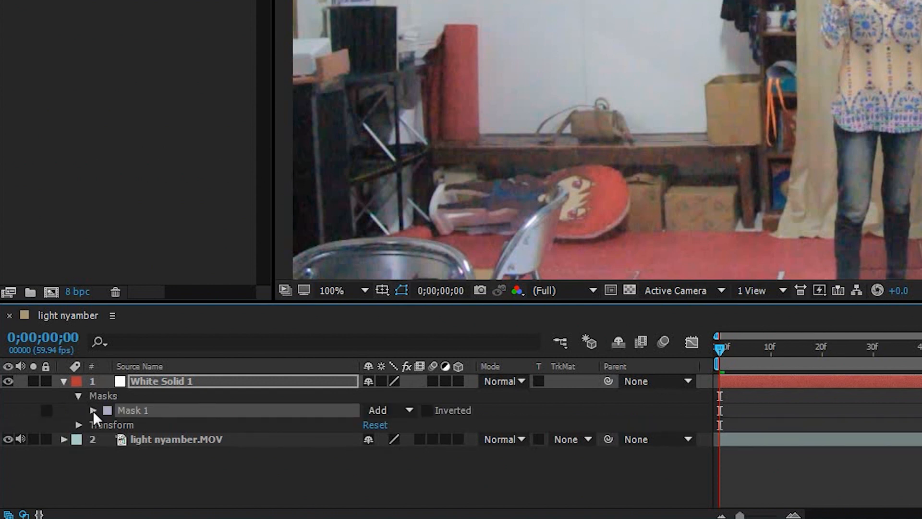
left_click(93, 410)
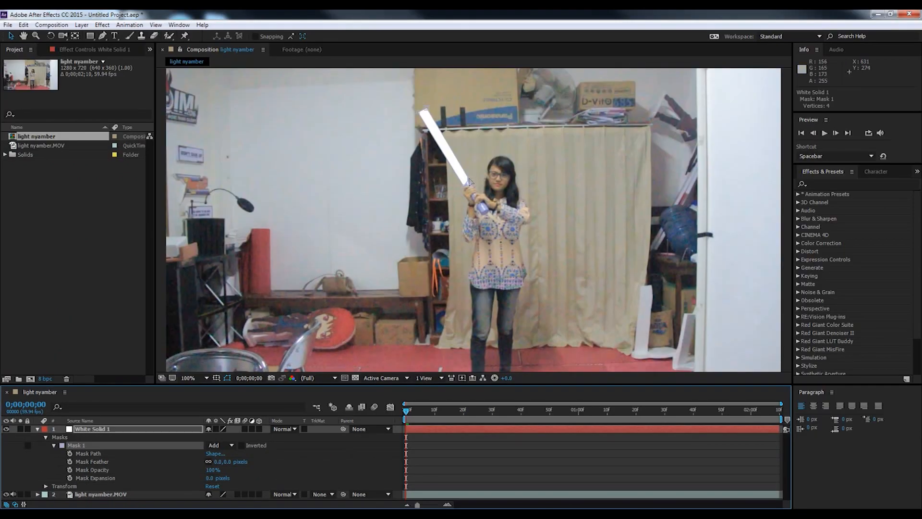
- Step through the first frames with the view enlarged to 200%, comparing the stick's movement with the white strip, and return to 0;00;00;00
left_click(468, 182)
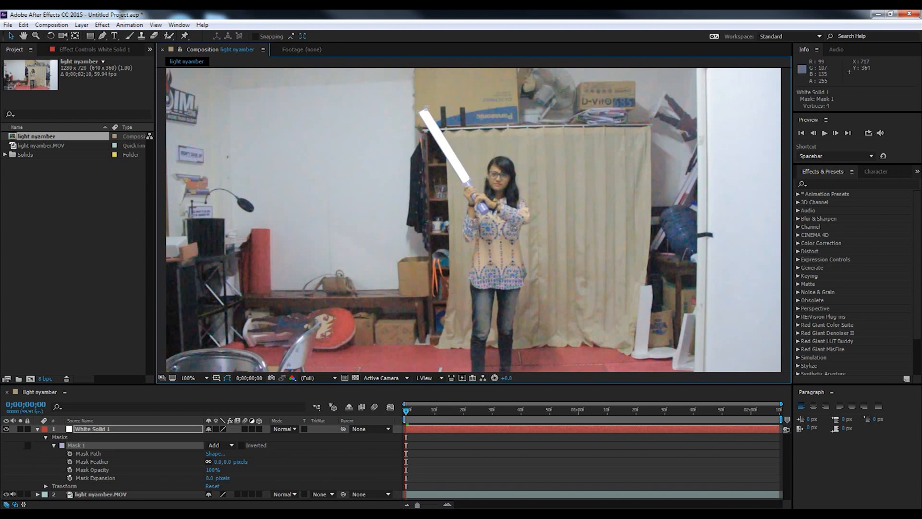
scroll(512, 226, "up", 1)
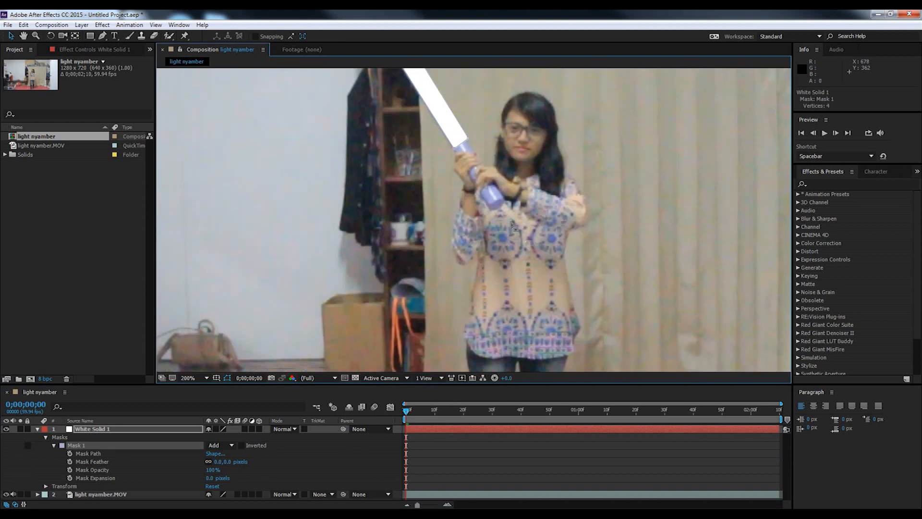
key("h")
left_click_drag(506, 169, 514, 311)
key("v")
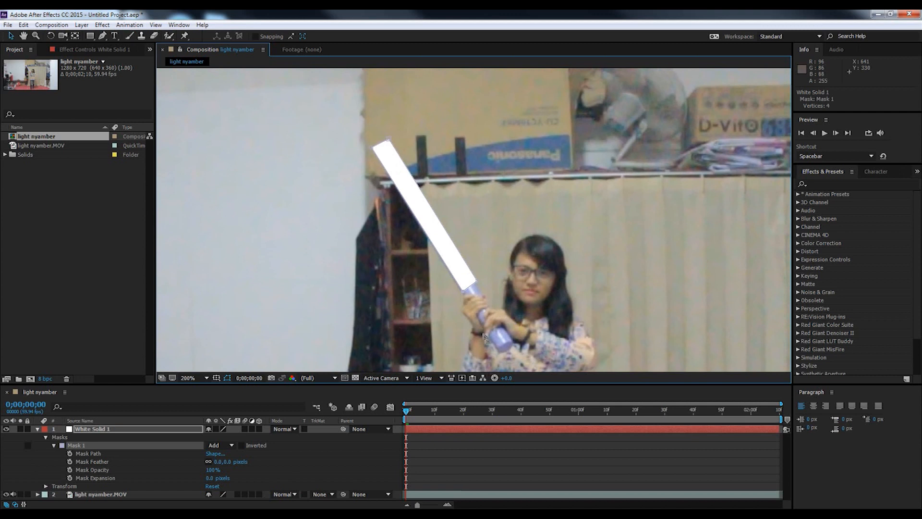
left_click(406, 414)
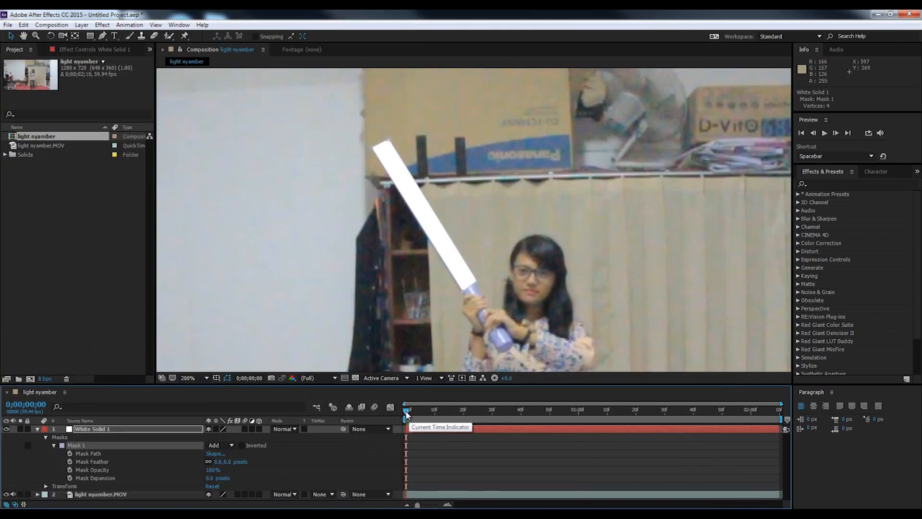
mouse_move(406, 414)
left_mouse_down()
mouse_move(416, 414)
mouse_move(404, 412)
left_mouse_up()
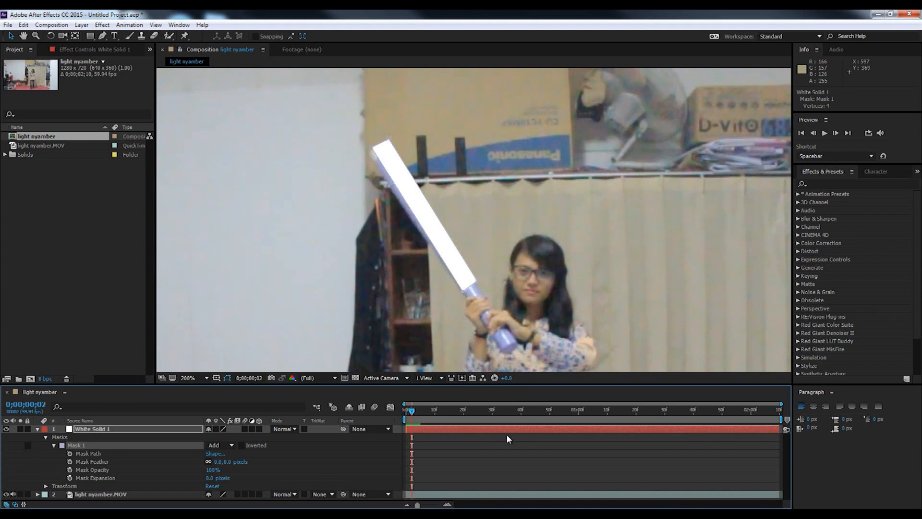
key("Page_Down")
key("Page_Down")
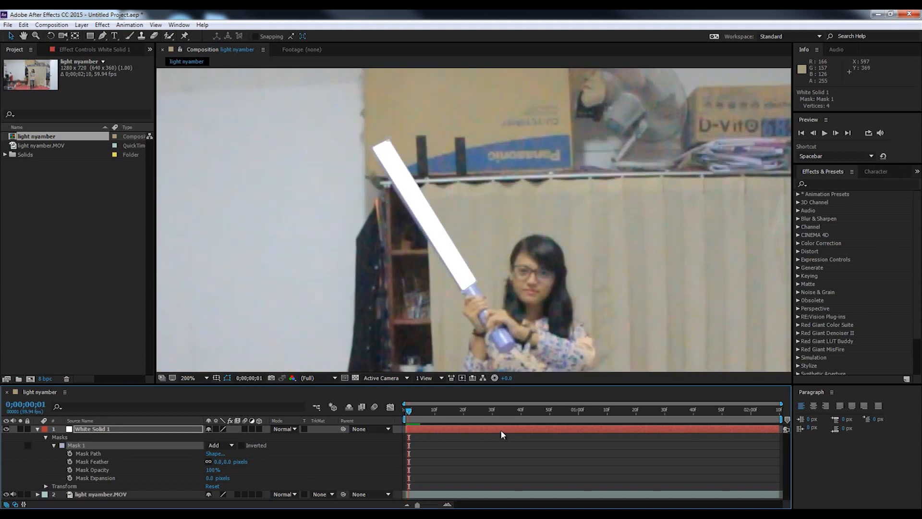
key("Page_Down")
key("Page_Up")
key("Page_Up")
key("Page_Up")
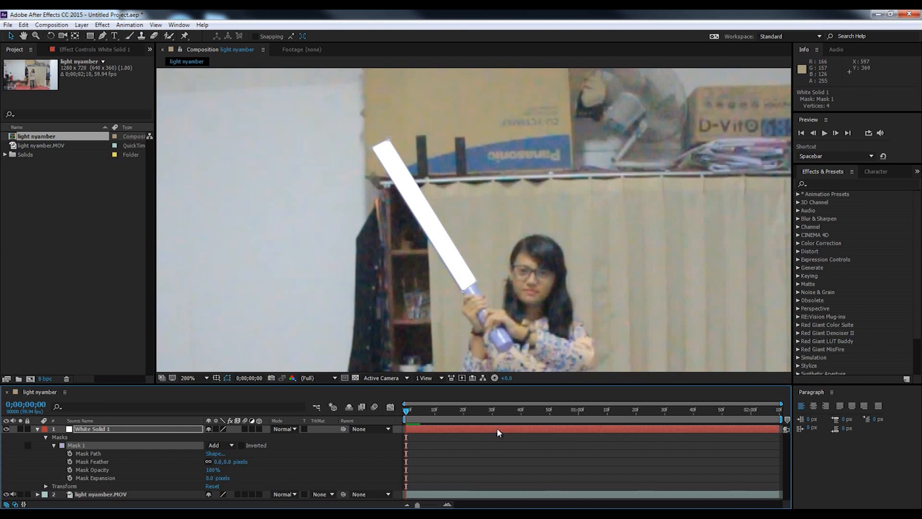
- Start keyframing the Mask Path at 0;00;00;00 and shift the mask's tip vertex onto the stick at 0;00;00;01
left_click(70, 453)
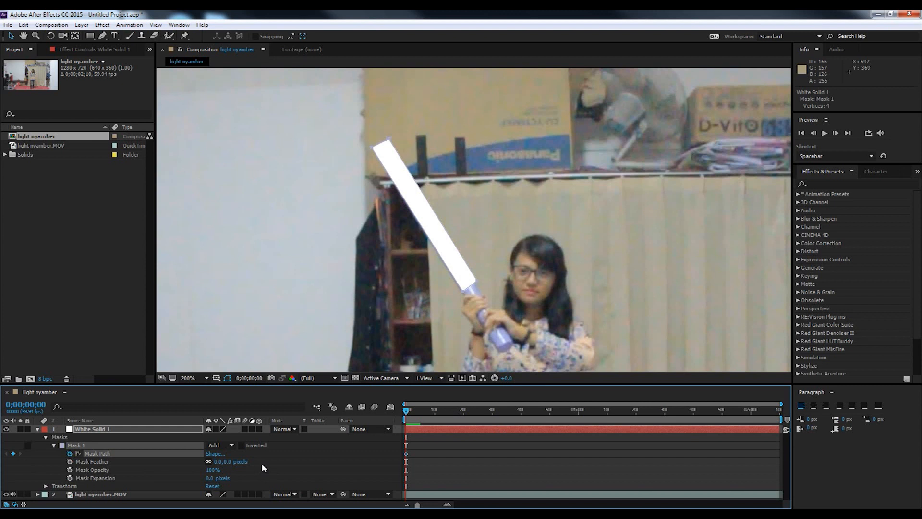
key("Page_Down")
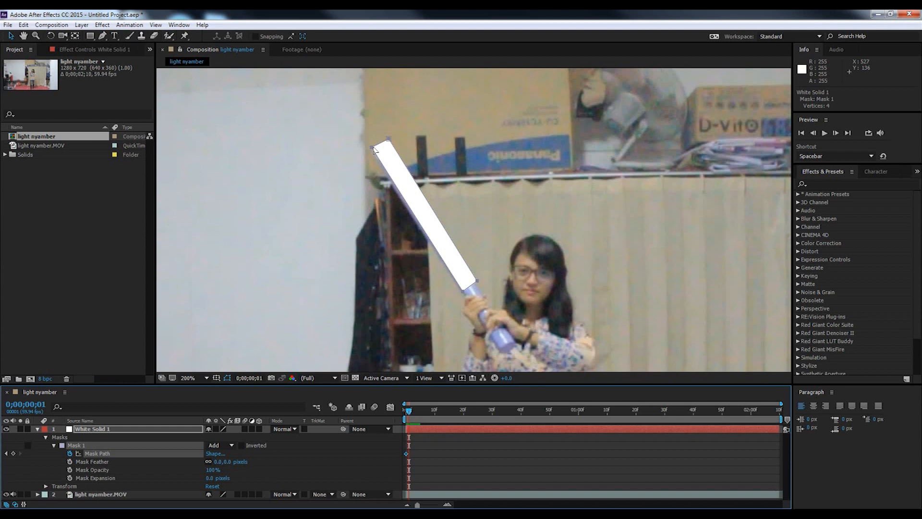
left_click(417, 138)
left_click_drag(373, 148, 372, 147)
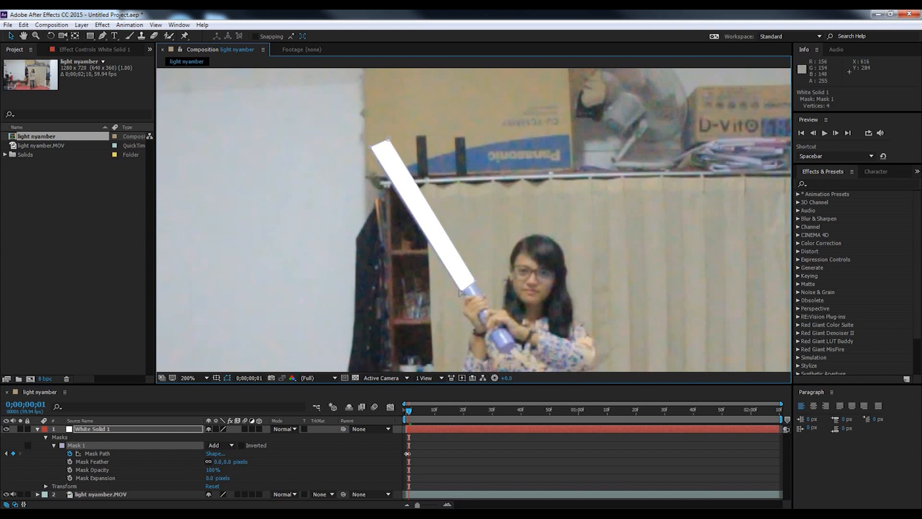
- At 0;00;00;03, move the mask vertices at the tip and hand end to fit the tilted stick
key("Page_Down")
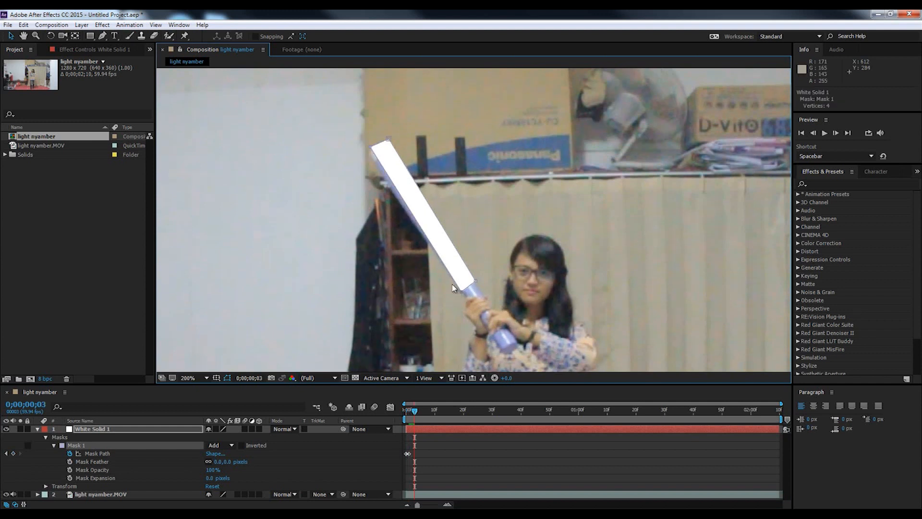
key("Page_Down")
mouse_move(371, 149)
left_mouse_down()
mouse_move(366, 158)
mouse_move(376, 146)
left_mouse_up()
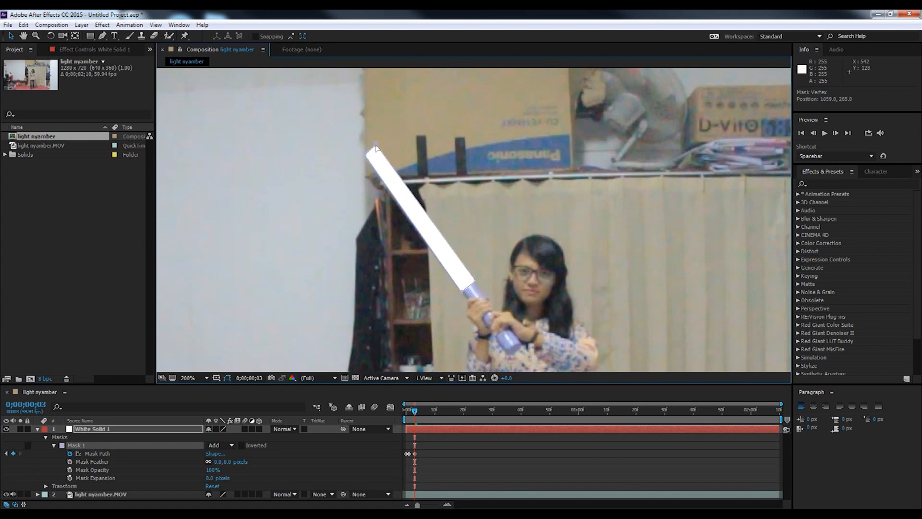
left_click_drag(475, 282, 473, 279)
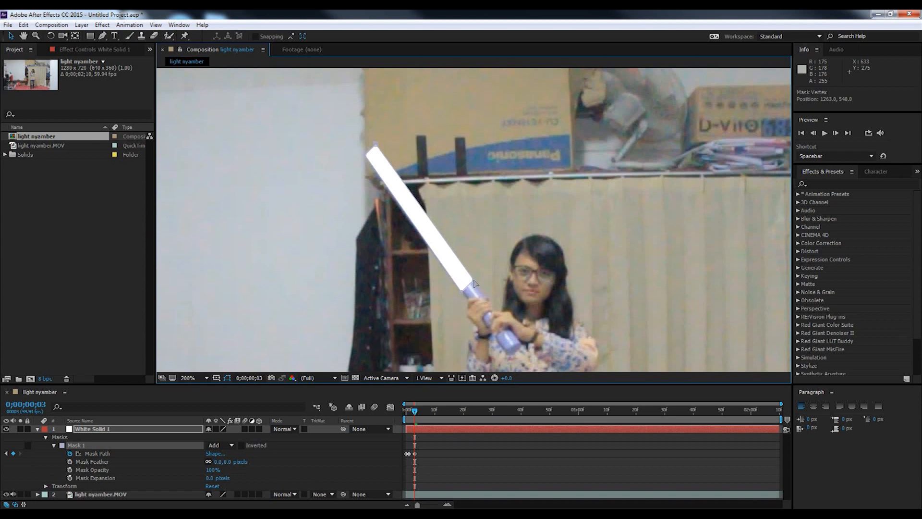
left_click_drag(366, 155, 363, 155)
- At 0;00;00;04, reposition the mask vertices so the white strip covers the stick again
key("Page_Down")
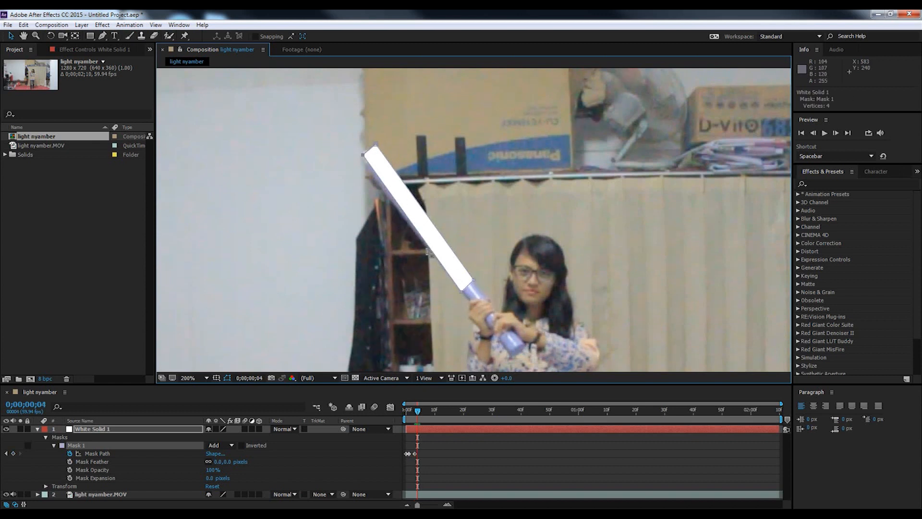
left_click_drag(364, 154, 371, 151)
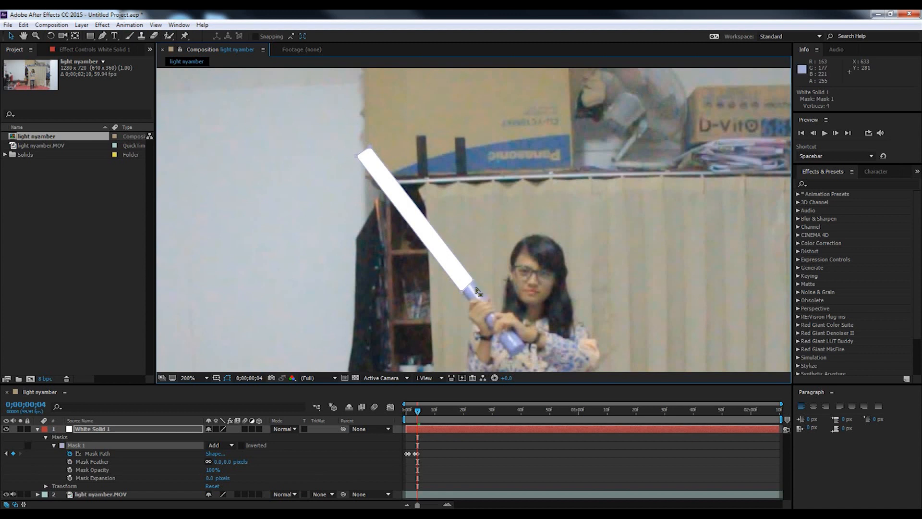
left_click_drag(473, 280, 461, 293)
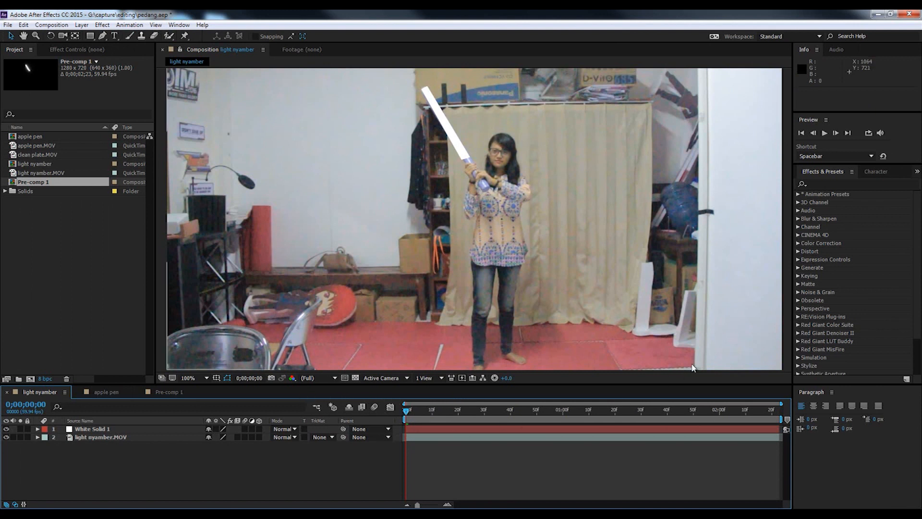
- Preview the rotoscoped strip's animation and duplicate the White Solid 1 layer until there are seven stacked copies
left_click(824, 133)
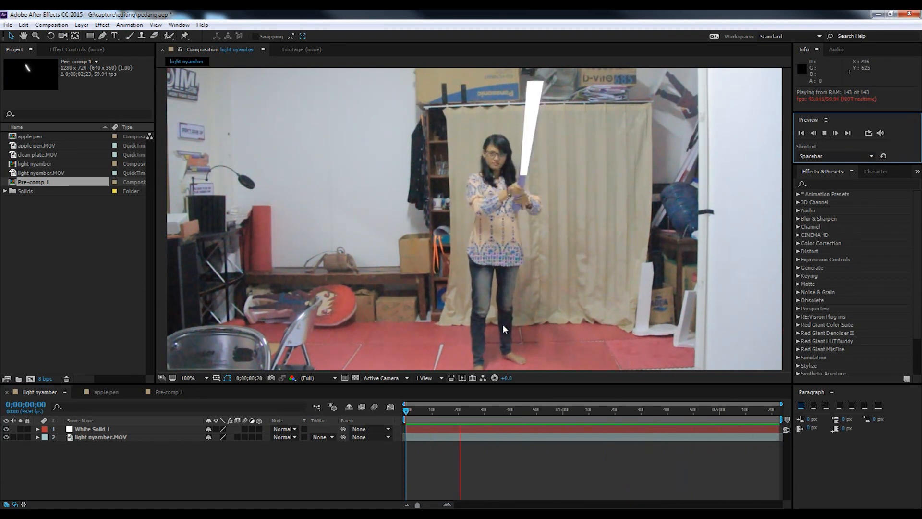
left_click(402, 416)
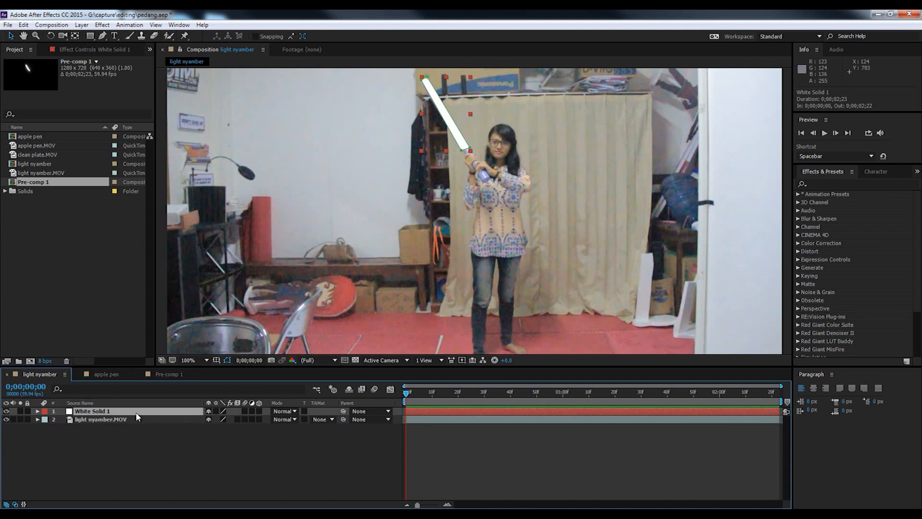
key("ctrl+d")
key("ctrl+d")
key("ctrl+d")
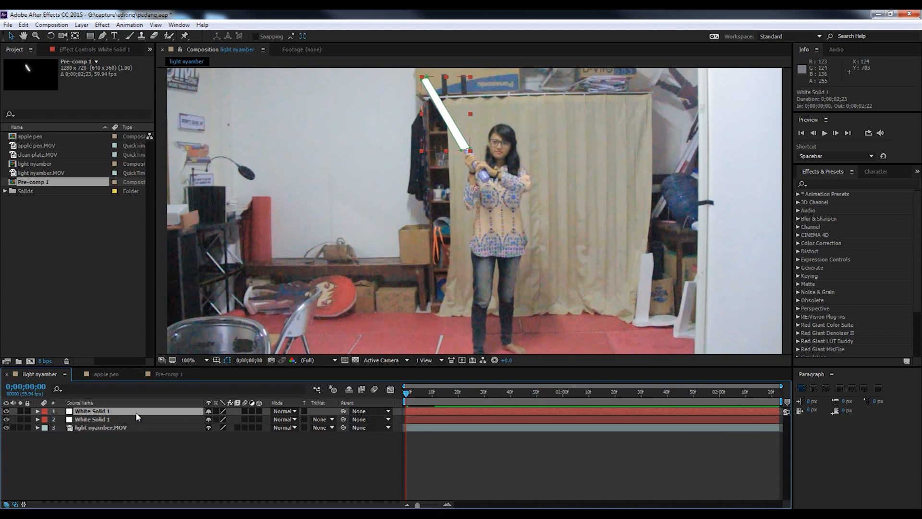
key("ctrl+d")
key("ctrl+d")
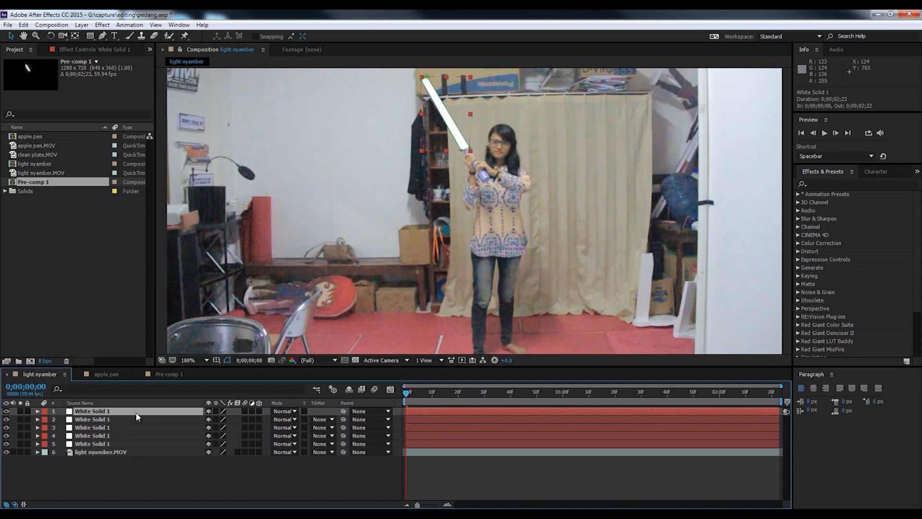
key("ctrl+d")
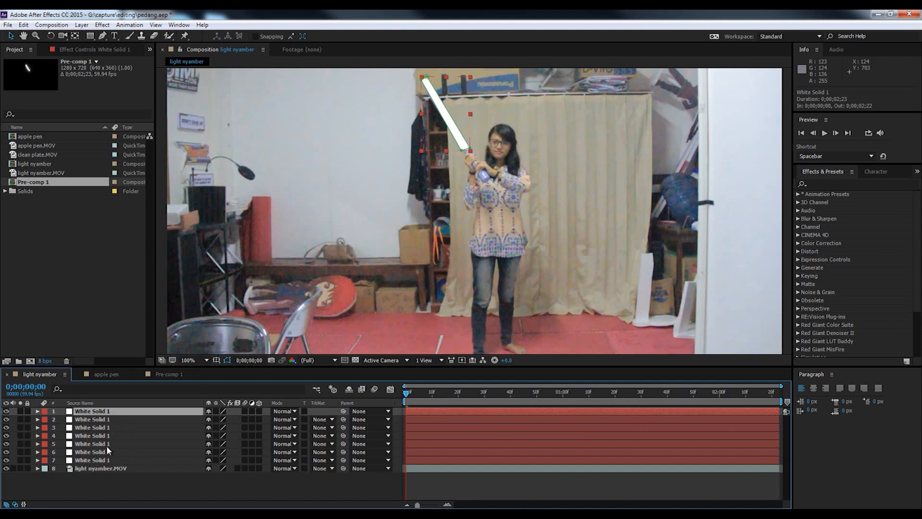
- Select all seven White Solid 1 layers and reveal their Mask Feather values, enlarging the timeline area to fit them
left_click(106, 460, "shift")
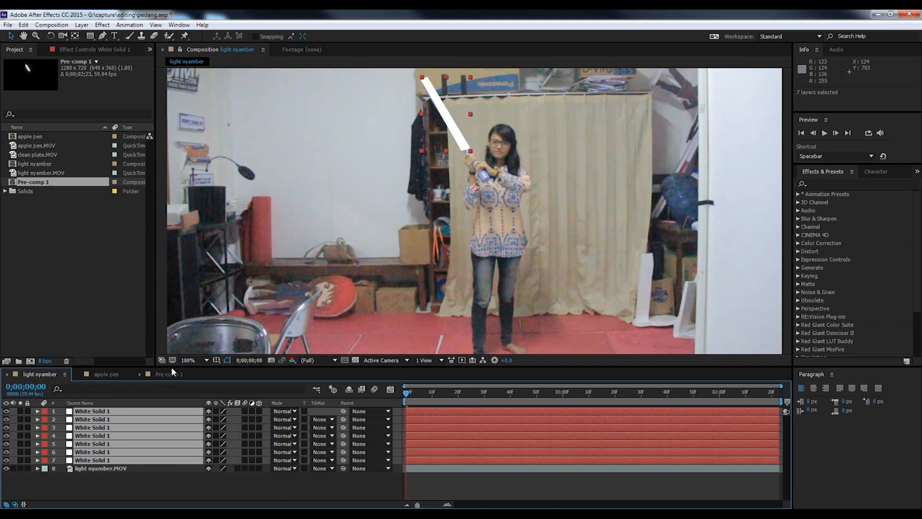
left_click_drag(171, 366, 172, 309)
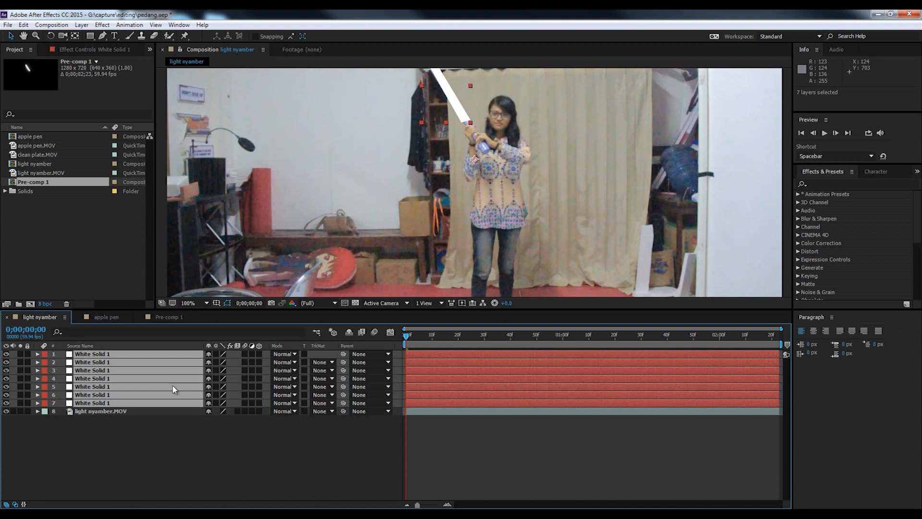
key("m")
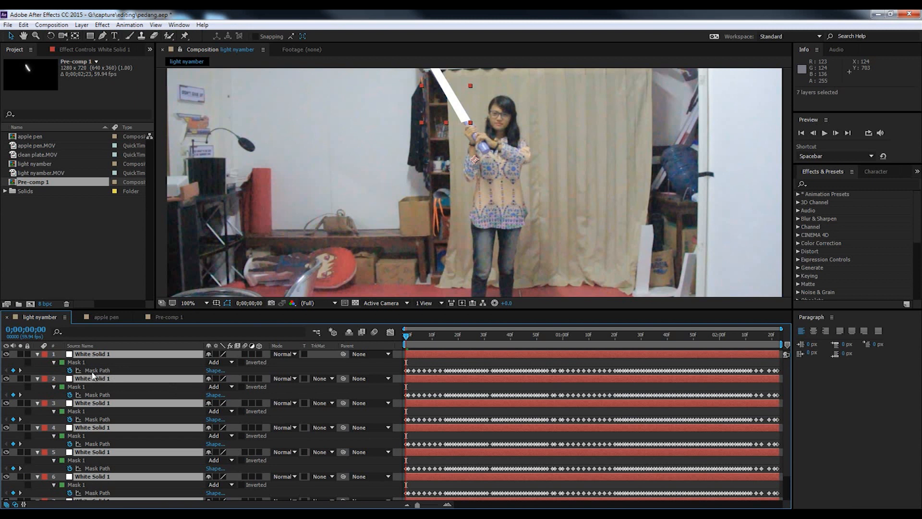
key("f")
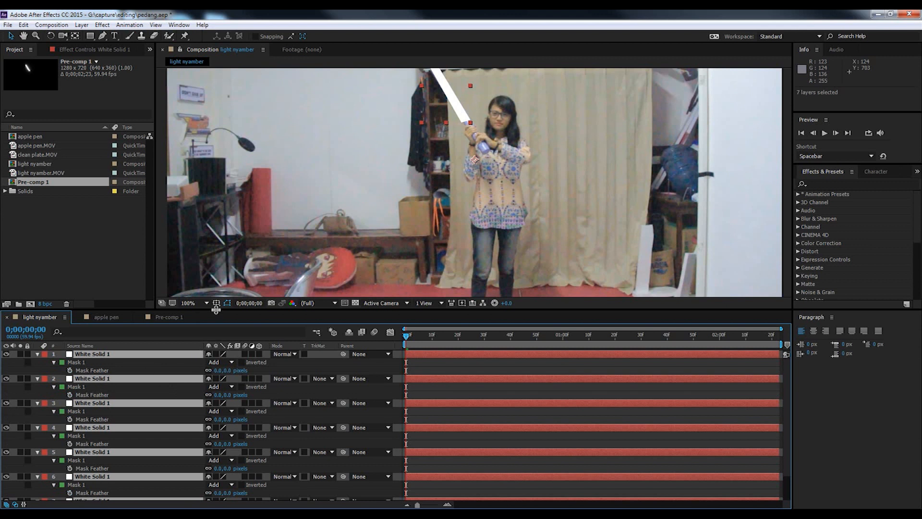
left_click_drag(215, 310, 220, 266)
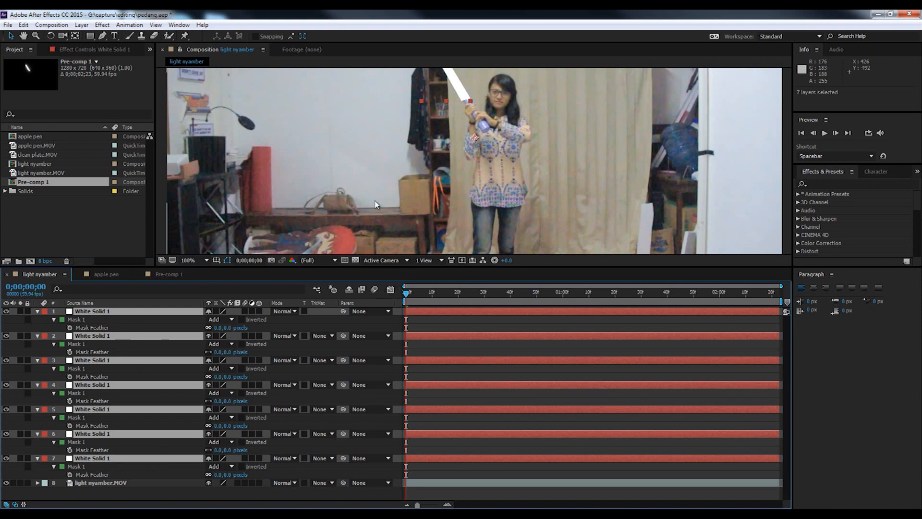
- Set the Mask Feather to 10 pixels on layer 2 and 20 pixels on layer 3
left_click(233, 352)
type("10")
left_click(228, 377)
type("20")
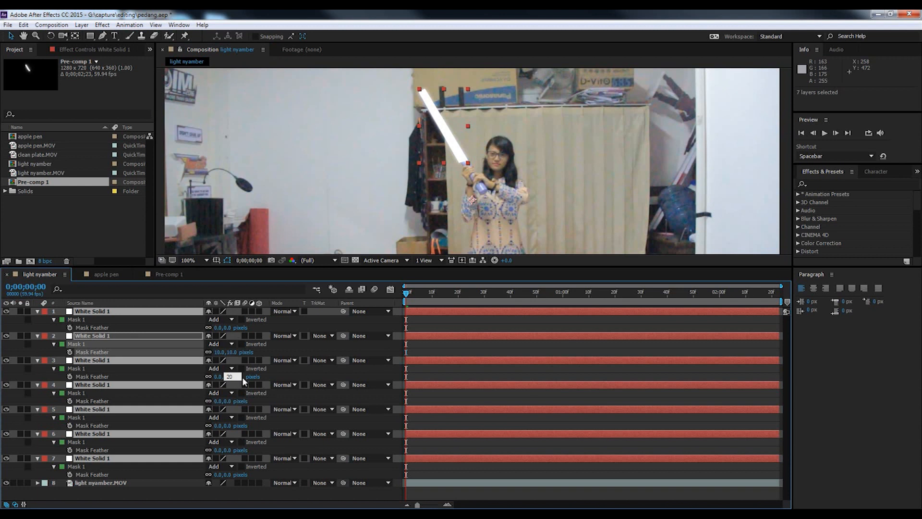
key("Return")
- Set the Mask Feather to 40 pixels on layer 4 and 80 pixels on layer 5
left_click(230, 401)
type("40")
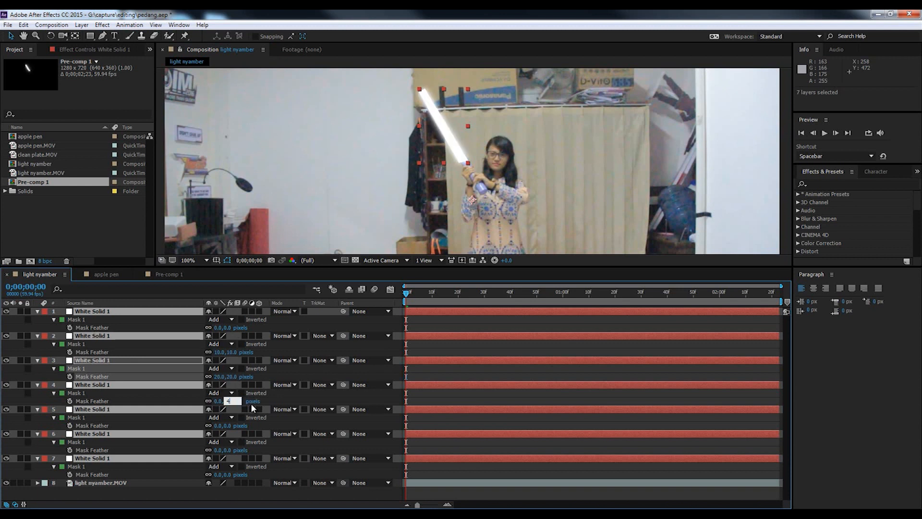
left_click(232, 426)
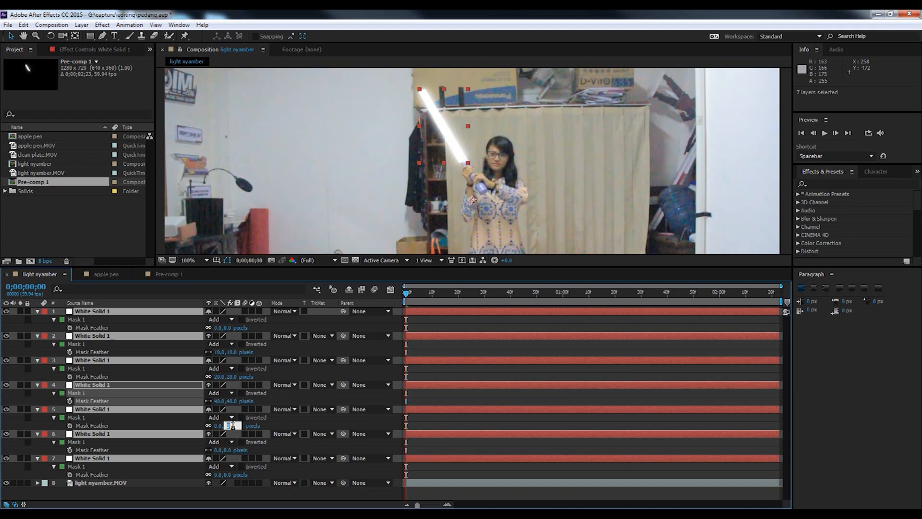
type("80")
key("Return")
- Set the Mask Feather to 160 pixels on layer 6 and 320 pixels on layer 7
left_click(230, 451)
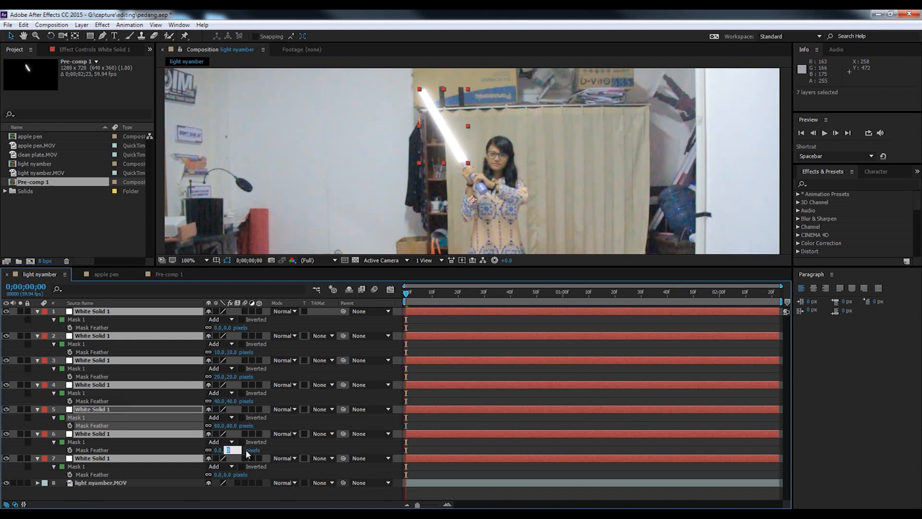
type("160")
key("Return")
left_click(229, 475)
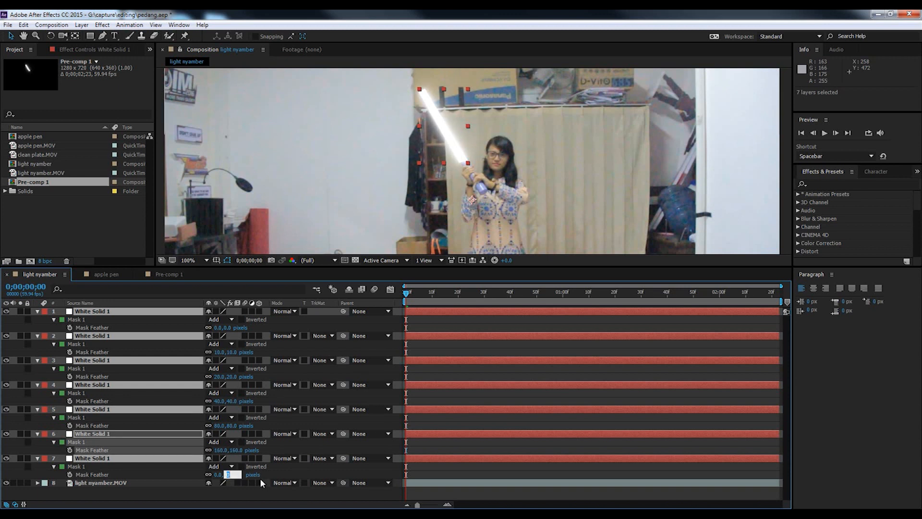
type("320")
left_click(446, 94)
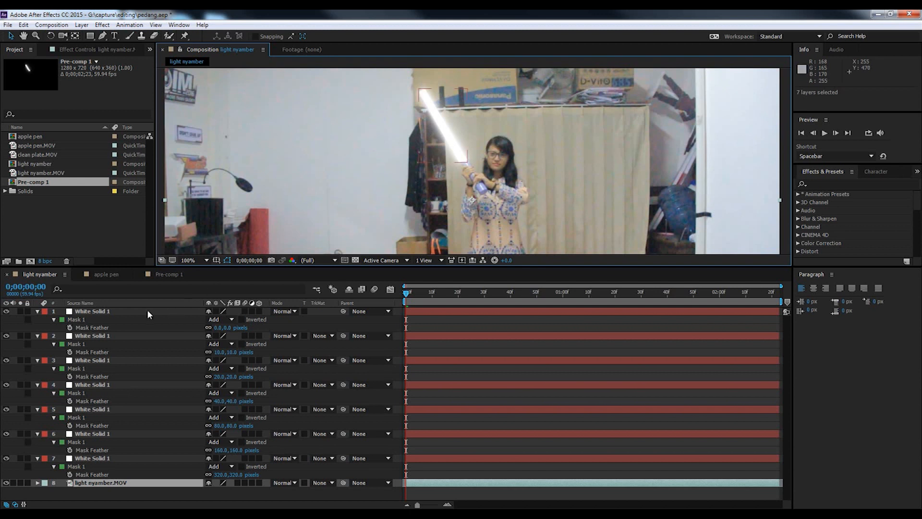
- Select all seven White Solid 1 layers, collapse their Mask Feather properties and clear the selection
left_click(107, 313)
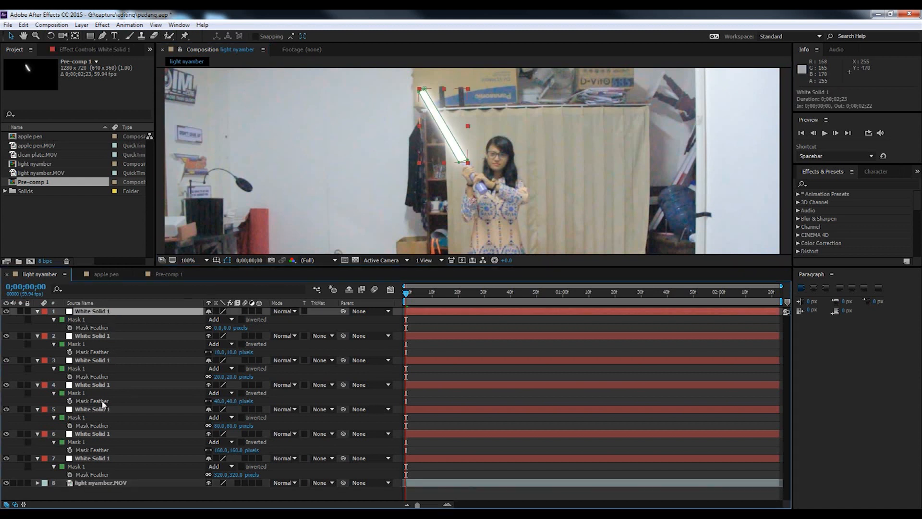
left_click(90, 459, "shift")
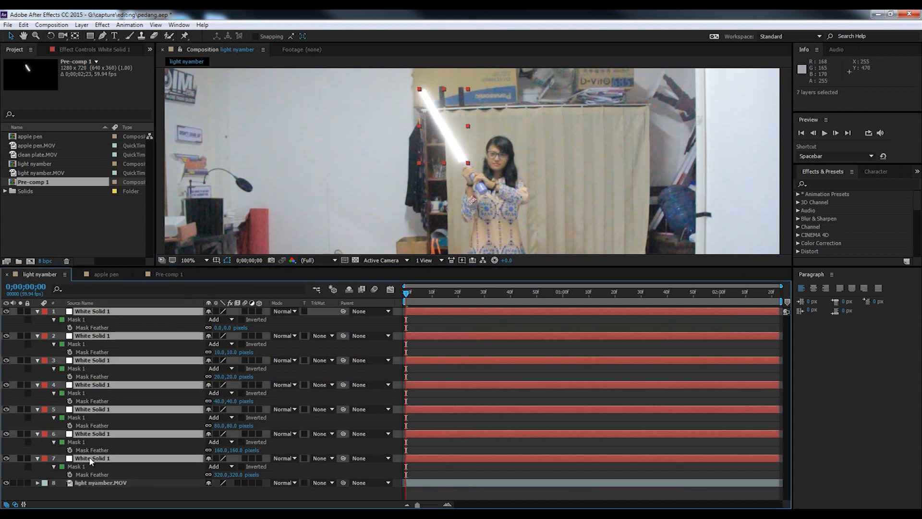
key("f")
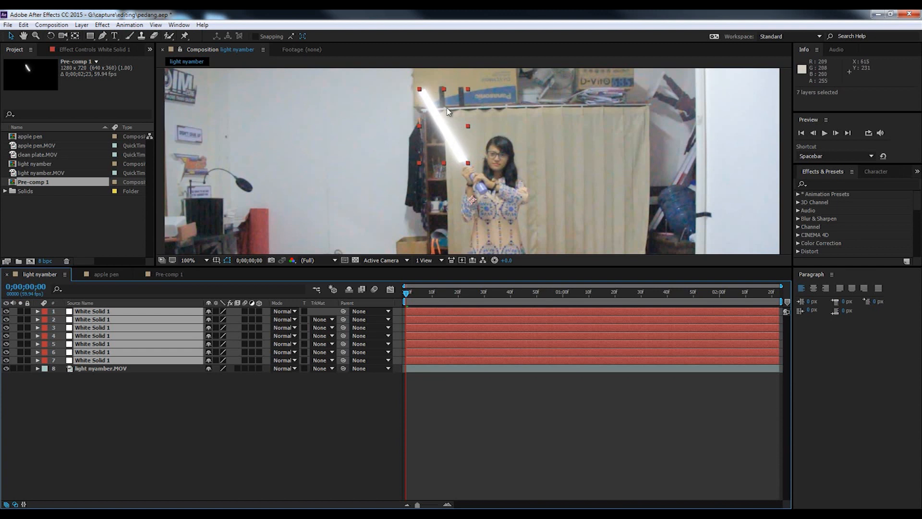
left_click(188, 408)
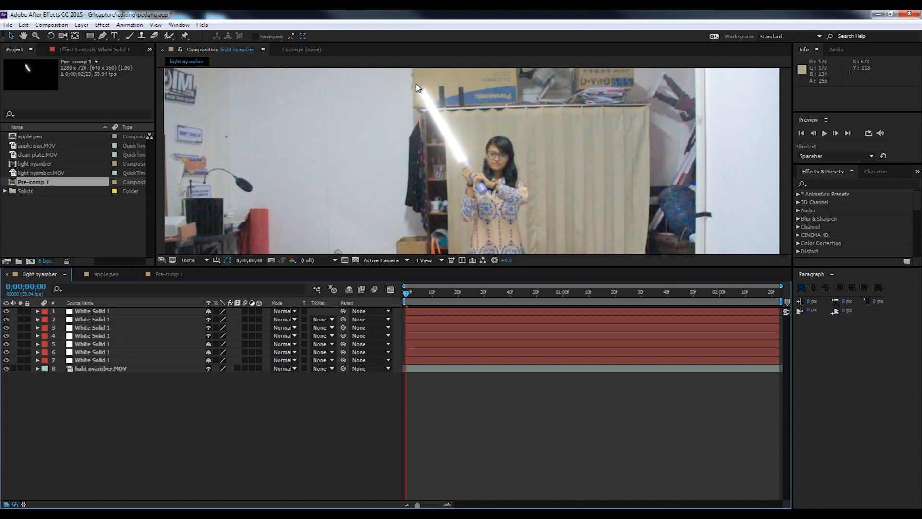
- Create a 1280 x 720 px black solid (000000) and place it beneath the white solids, directly above light nyamber.MOV
left_click(81, 25)
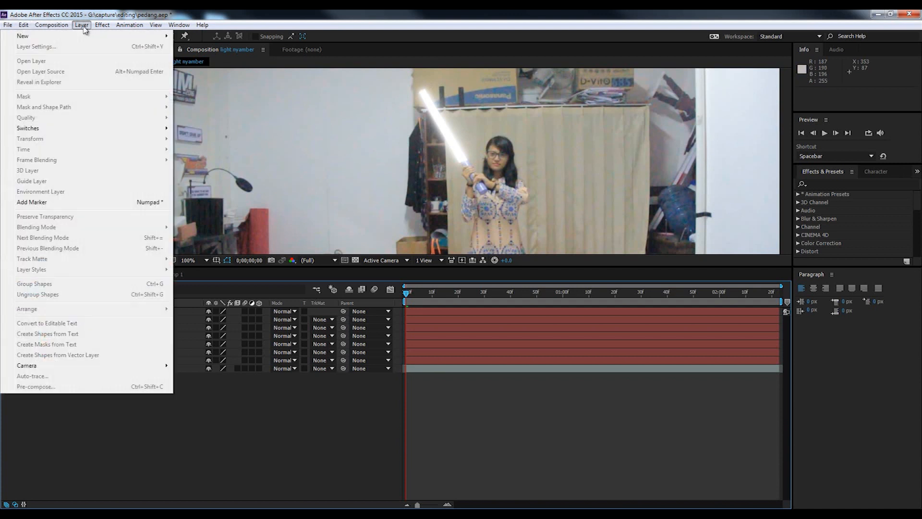
mouse_move(148, 40)
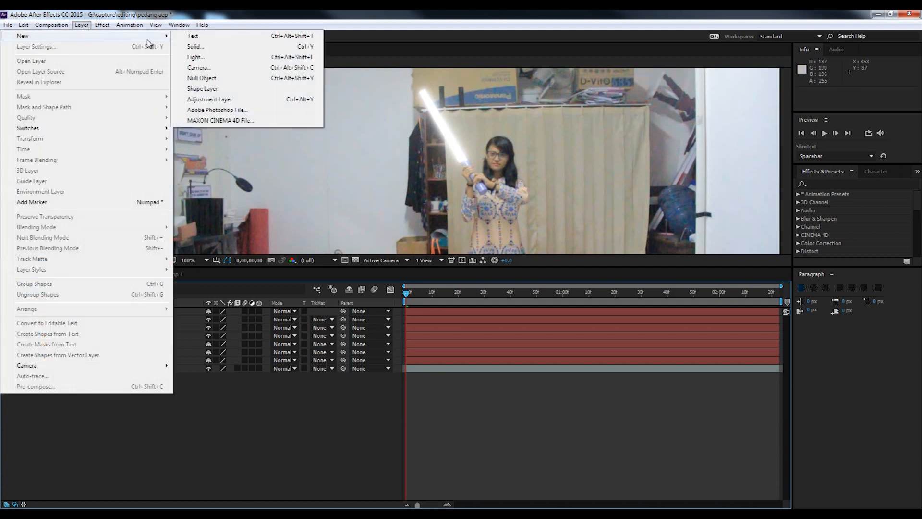
left_click(196, 46)
left_click(329, 228)
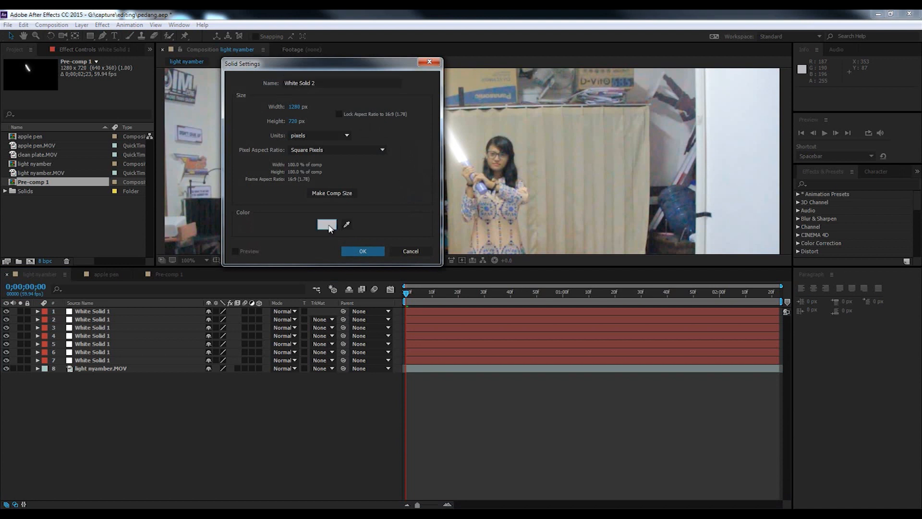
left_click(126, 129)
left_click_drag(137, 141, 159, 175)
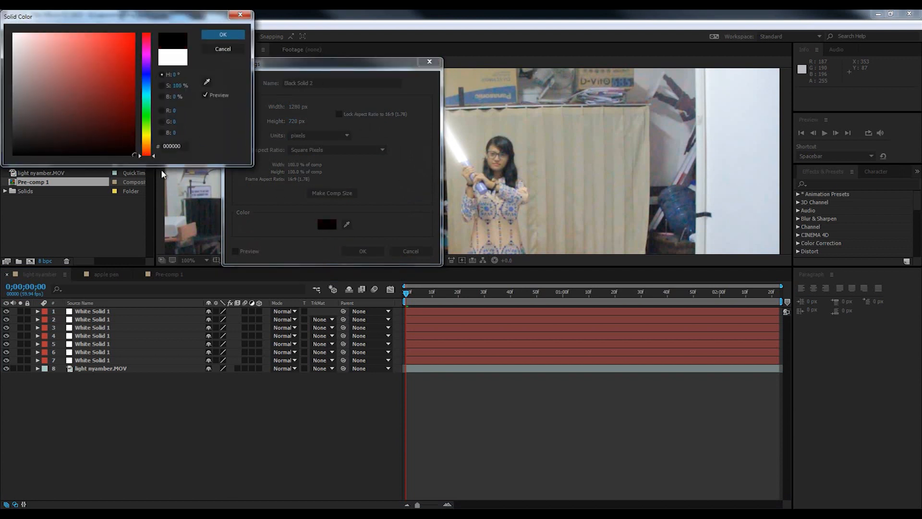
left_click(223, 35)
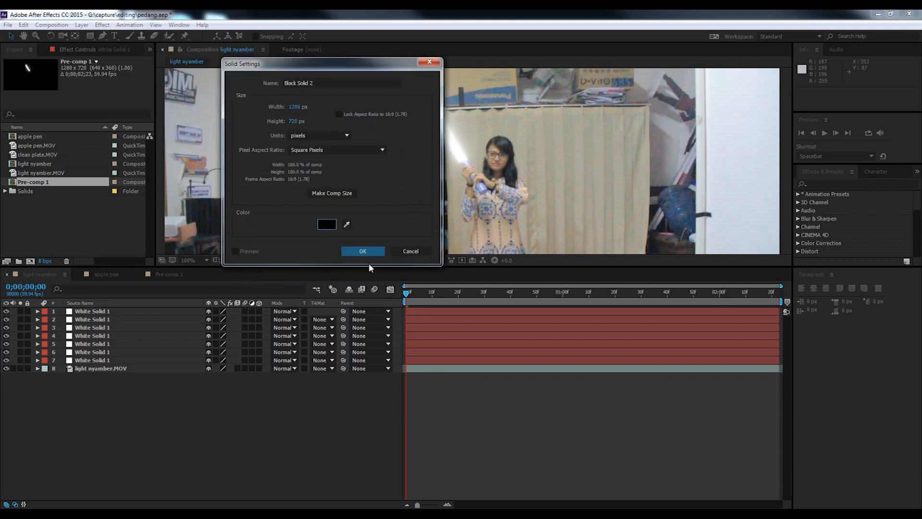
left_click(363, 250)
left_click_drag(141, 214, 129, 310)
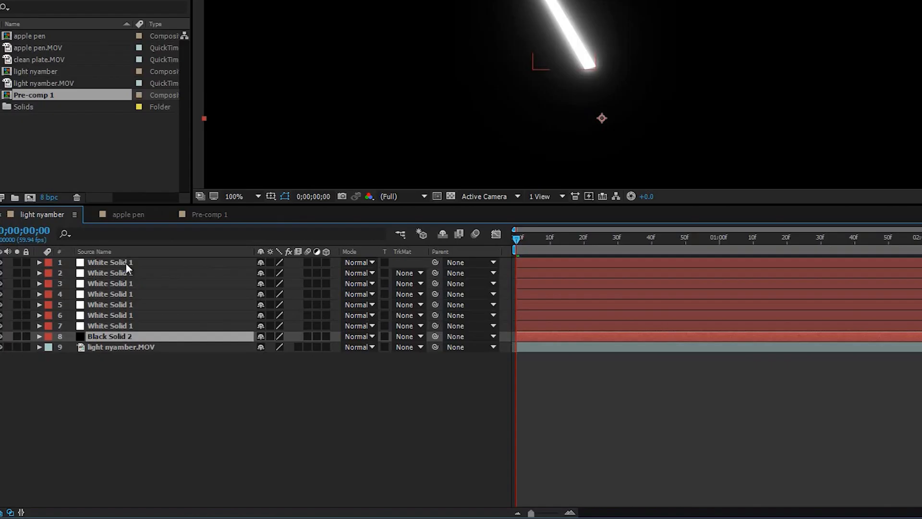
- Pre-compose the seven White Solid 1 layers and the black solid as Pre-comp 2, moving all attributes into the new composition
left_click(98, 311, "shift")
right_click(209, 264)
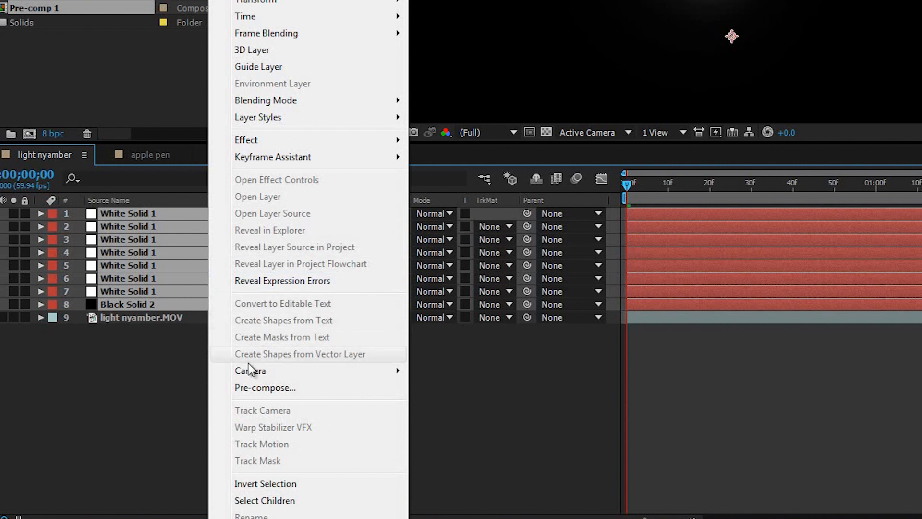
left_click(250, 388)
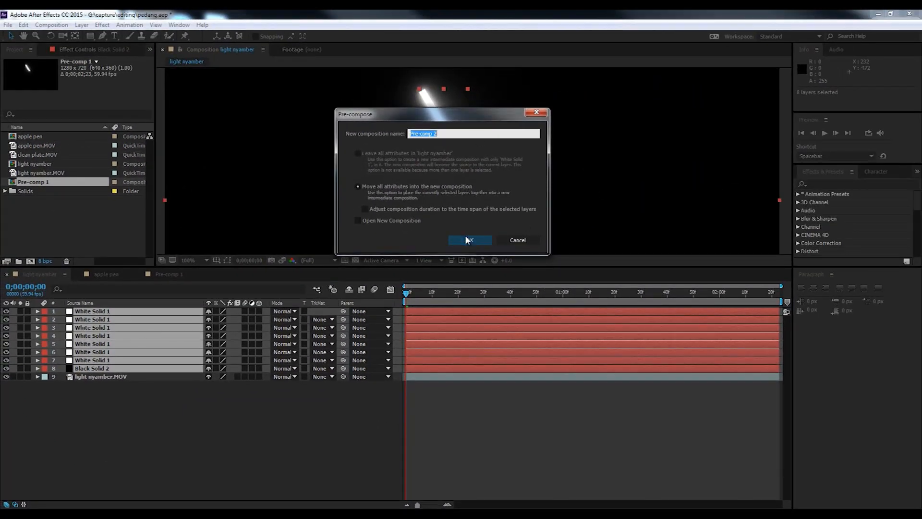
left_click(474, 241)
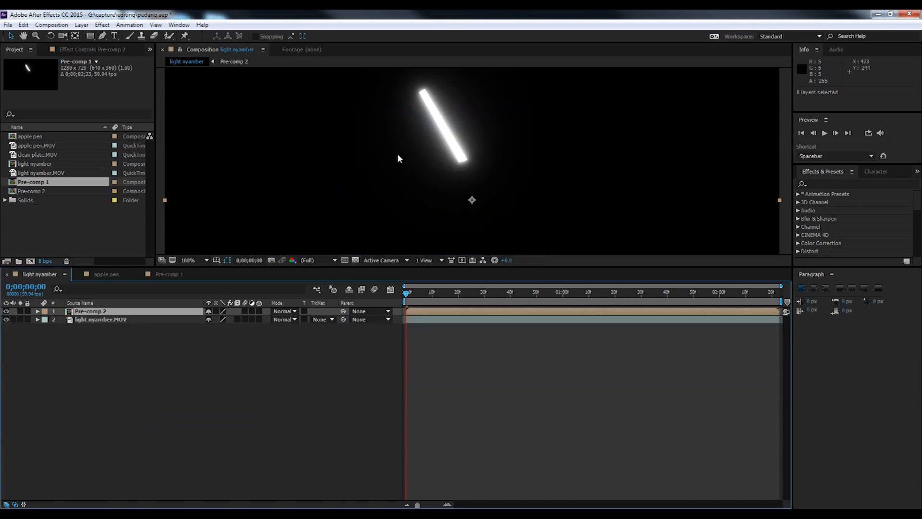
left_click(205, 260)
left_click(207, 271)
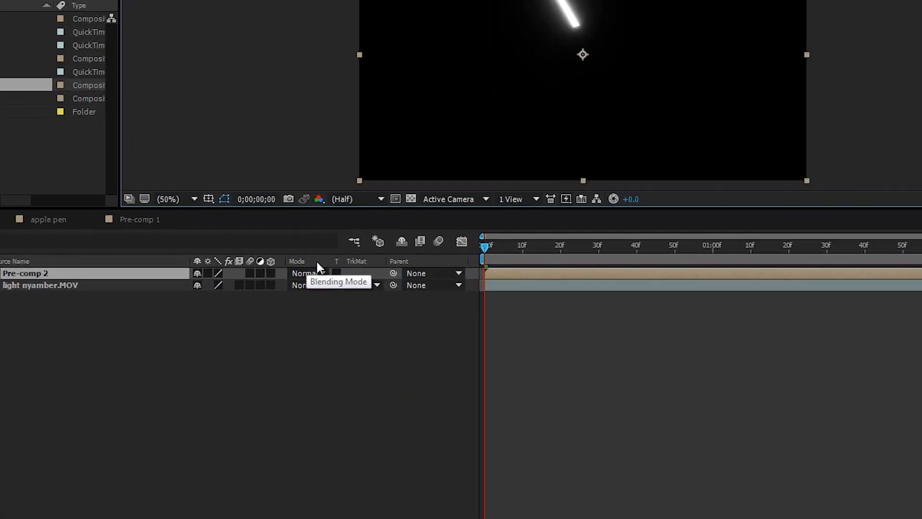
right_click(317, 265)
mouse_move(354, 300)
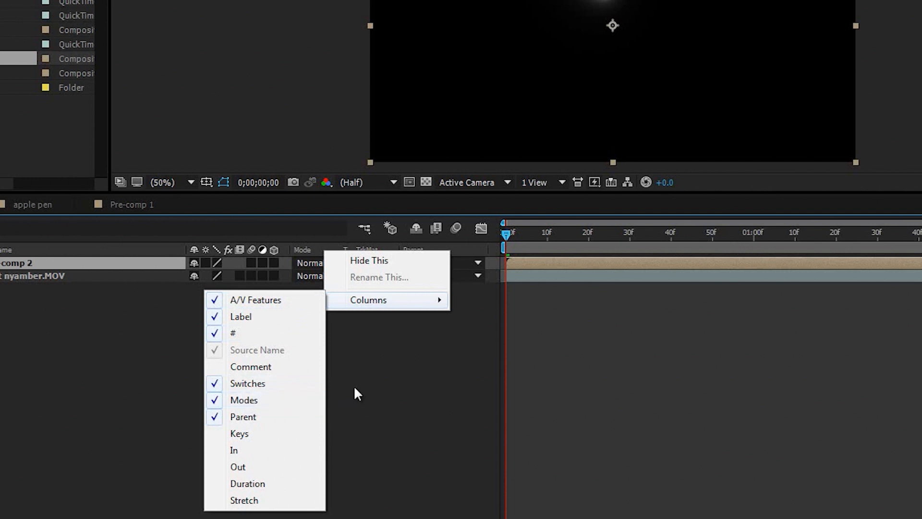
left_click(369, 387)
- Set the blending mode of the Pre-comp 2 layer to Screen
left_click(65, 263)
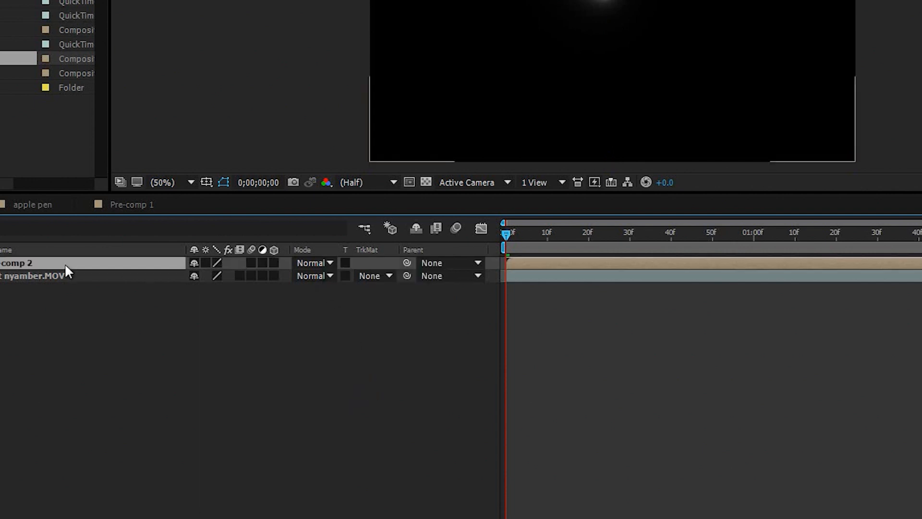
left_click(315, 263)
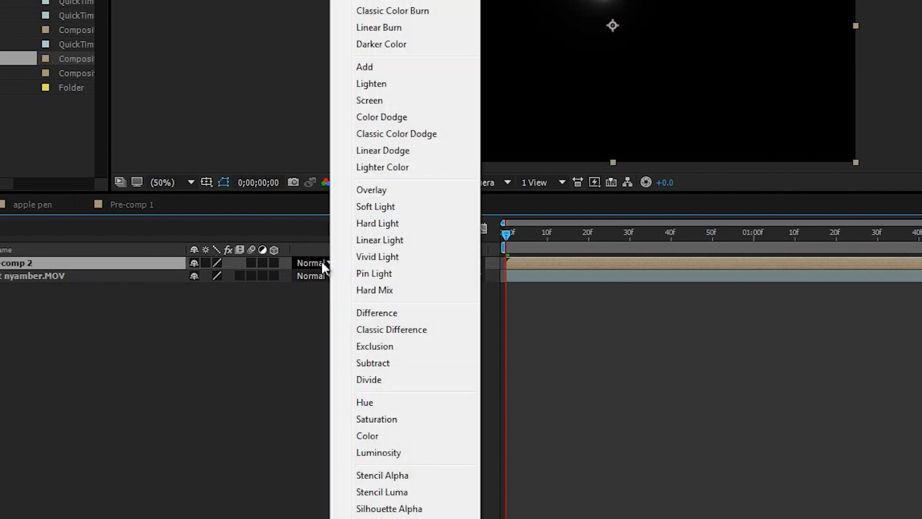
left_click(402, 99)
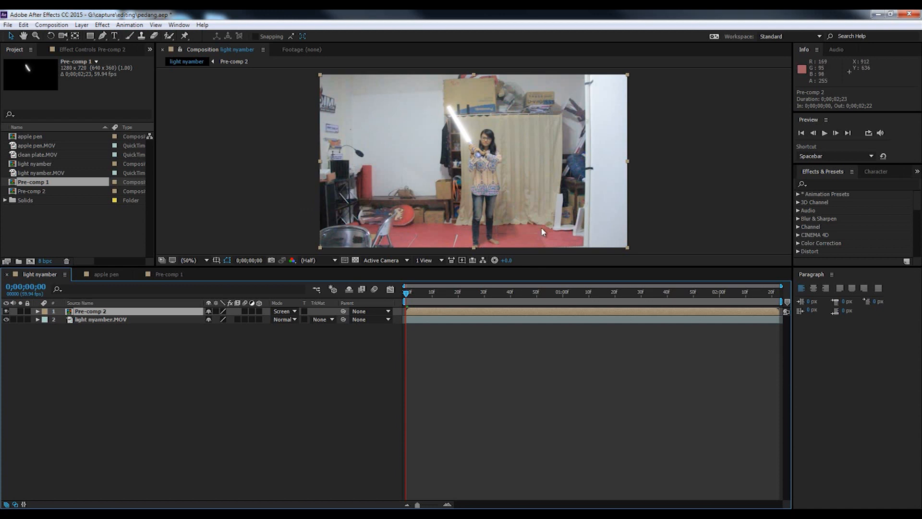
- Search the effects for "color bal" and apply Color Balance to the Pre-comp 2 layer
left_click(825, 183)
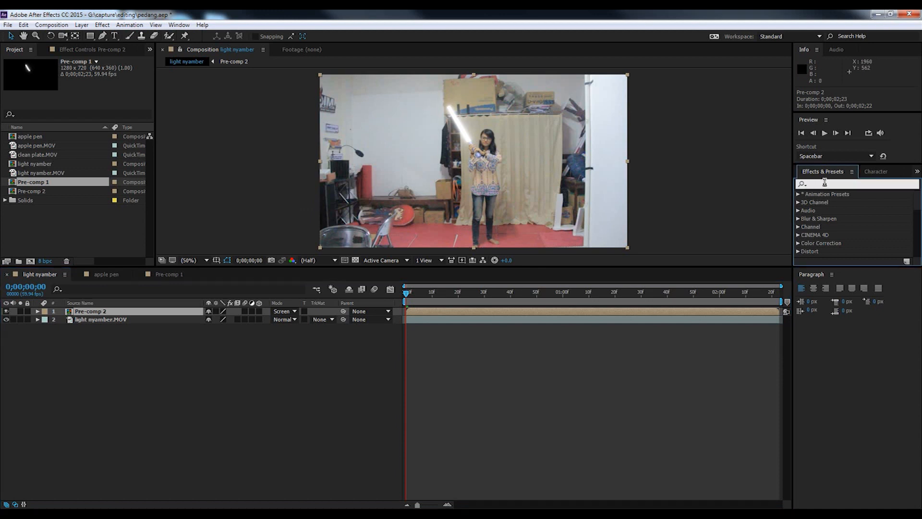
type("col")
type("or ba")
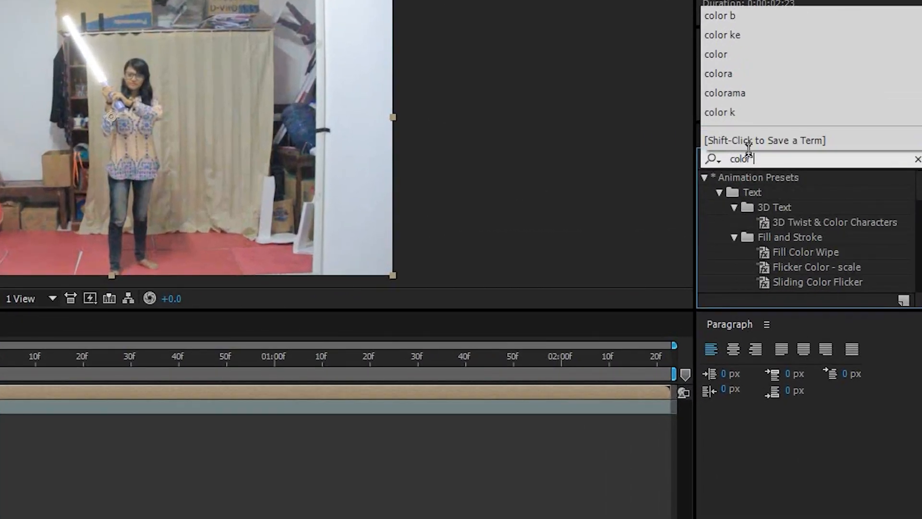
type("l")
left_click(775, 192)
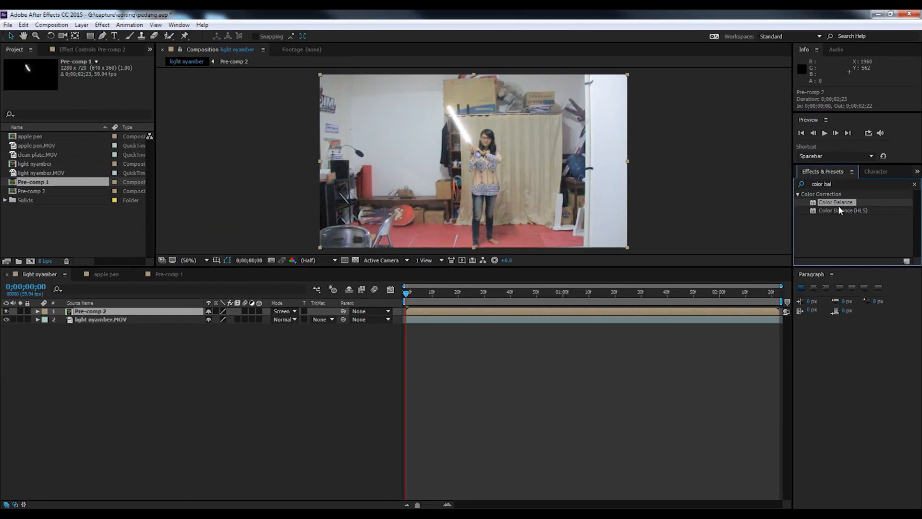
left_click_drag(835, 204, 97, 314)
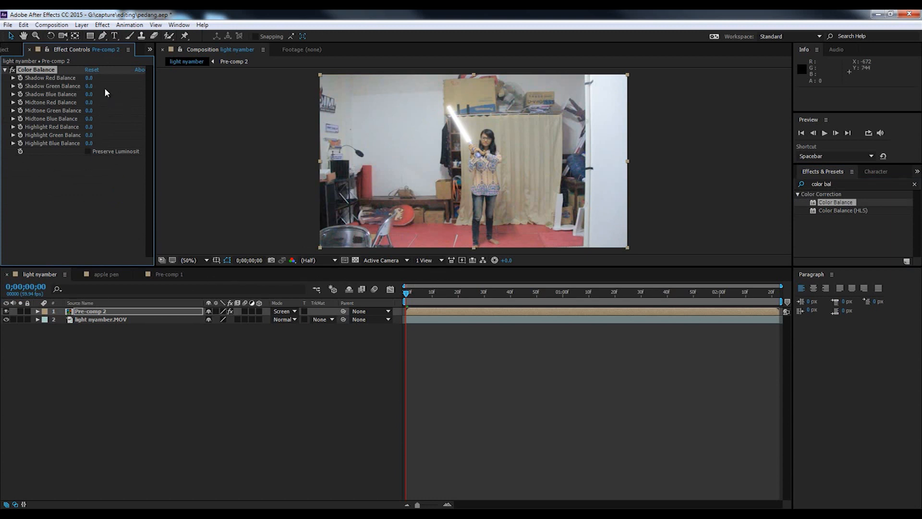
- Set Color Balance to Shadow Red 100, Shadow Green -3, Midtone Green 100, Highlight Red 100, Highlight Green 53 and Highlight Blue -41
left_click_drag(88, 80, 140, 78)
left_click_drag(86, 86, 147, 119)
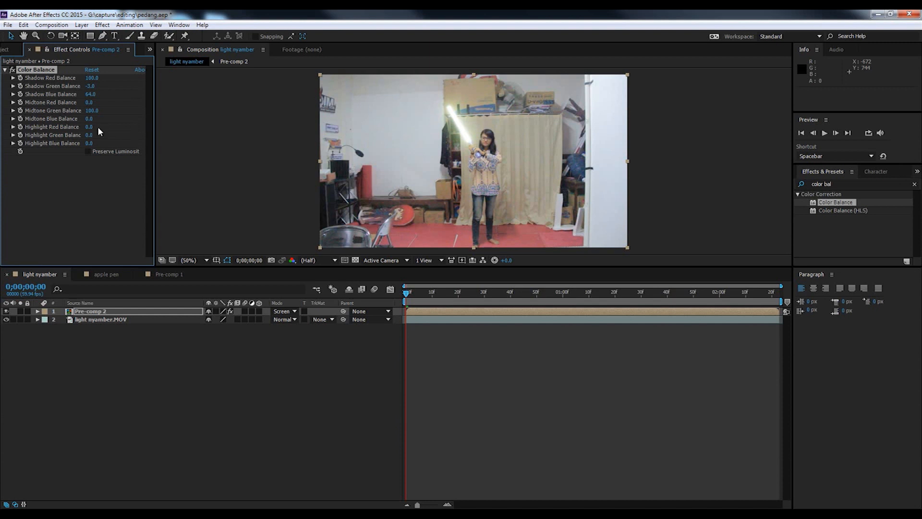
left_click_drag(89, 127, 70, 144)
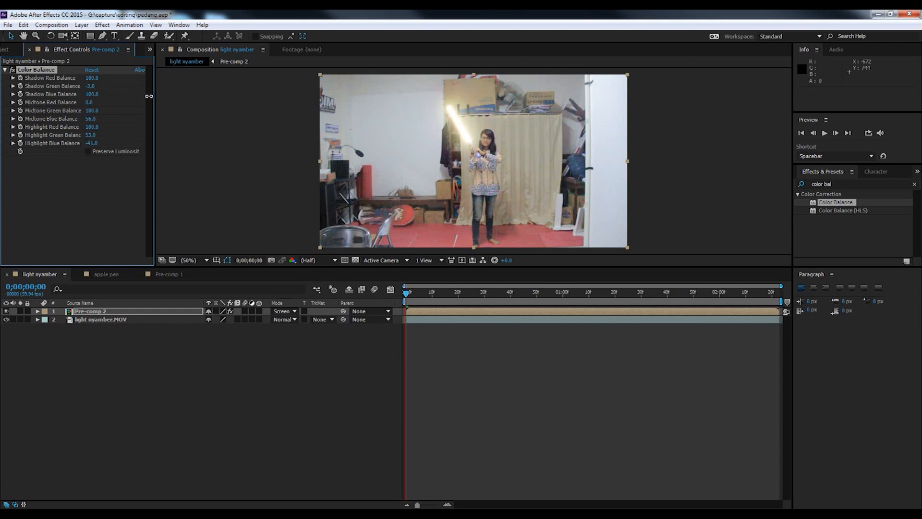
- Adjust Color Balance to Shadow Blue 99, Midtone Red 38 and Midtone Blue -35 for a yellow glow
left_click(91, 95)
type("10")
key("Return")
mouse_move(127, 118)
left_mouse_down()
mouse_move(66, 115)
mouse_move(122, 104)
left_mouse_up()
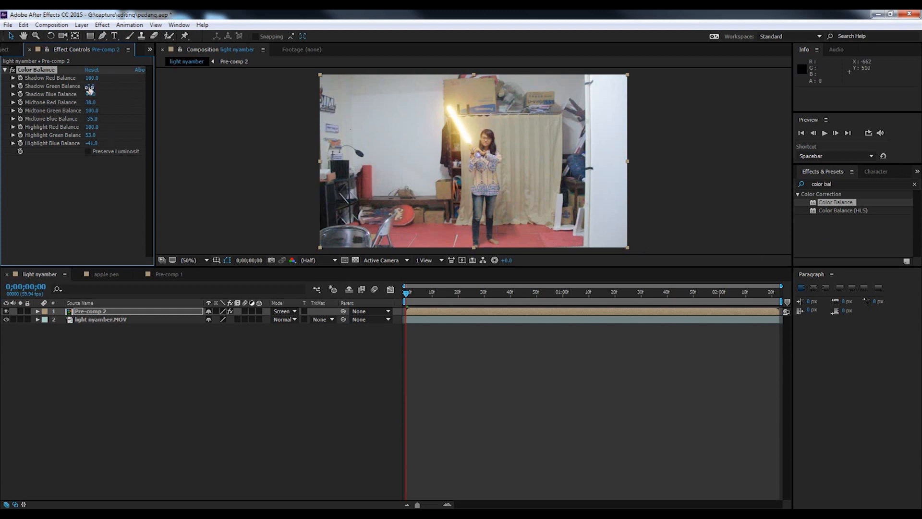
- Find the Hue/Saturation effect, apply it to Pre-comp 2 after Color Balance and set its Master Hue to 7°
double_click(827, 184)
left_click_drag(798, 183, 779, 181)
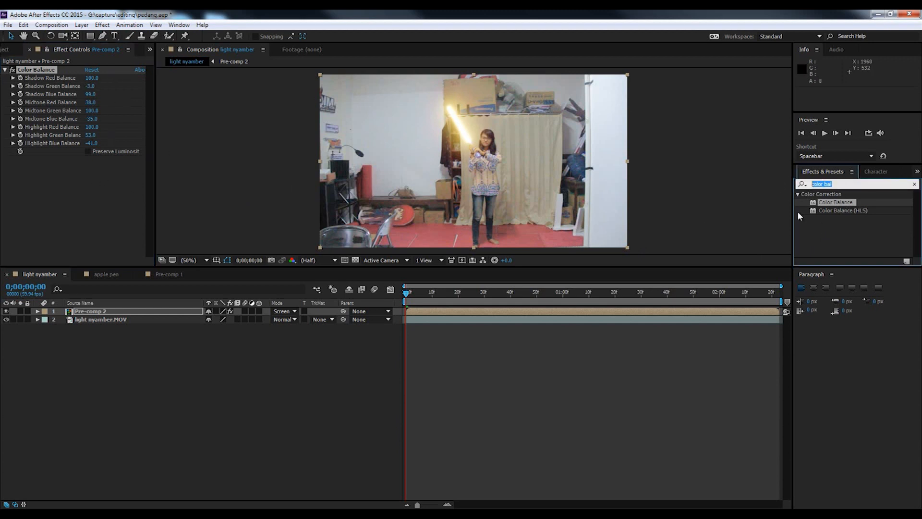
type("hu")
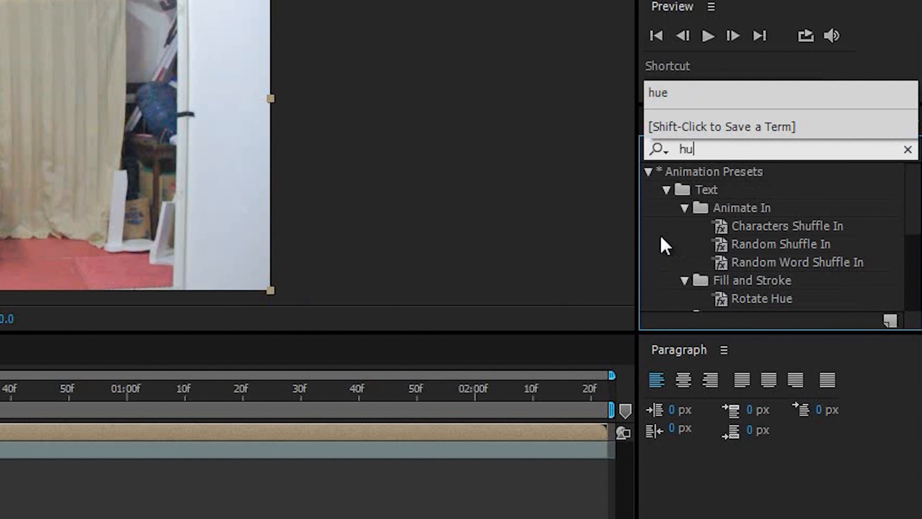
type("e")
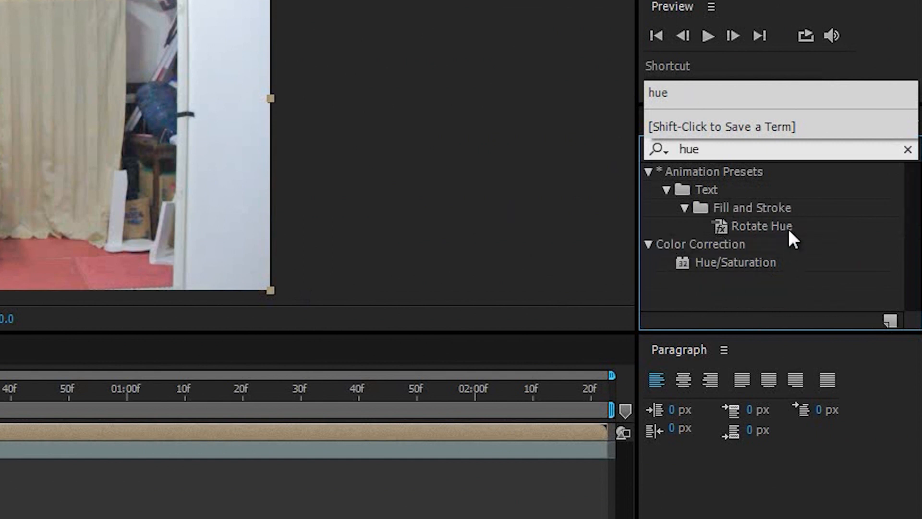
left_click(764, 264)
left_click_drag(768, 263, 74, 194)
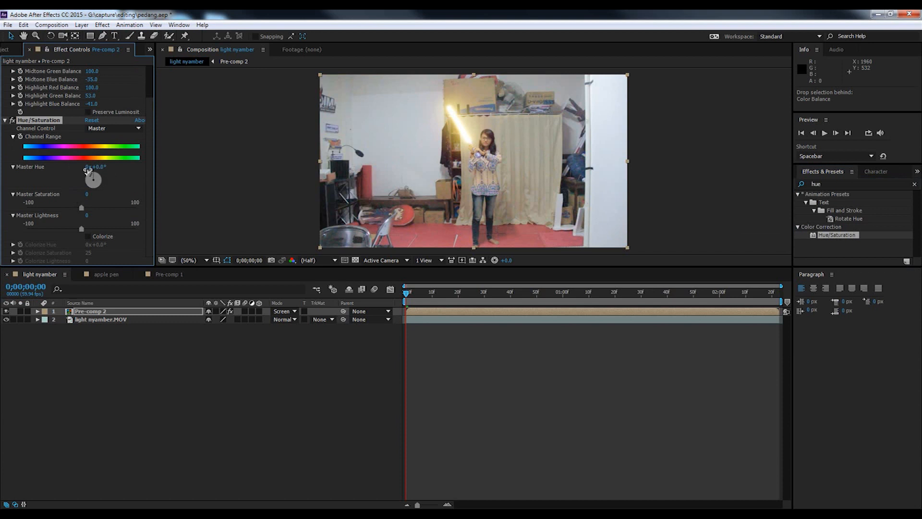
mouse_move(104, 167)
left_mouse_down()
mouse_move(162, 169)
mouse_move(83, 161)
mouse_move(104, 159)
mouse_move(94, 157)
left_mouse_up()
- Preview the light nyamber composition from the first frame to check the glowing blade's animation
left_click_drag(408, 296, 405, 295)
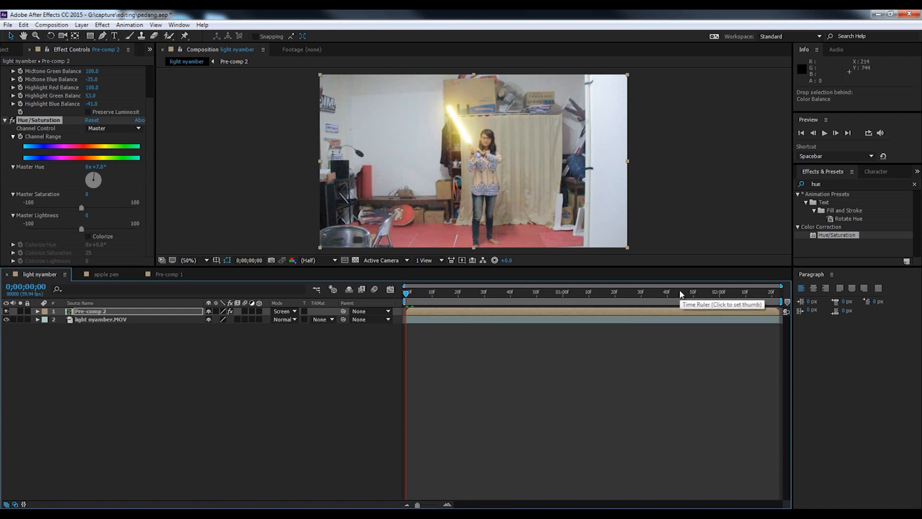
key("space")
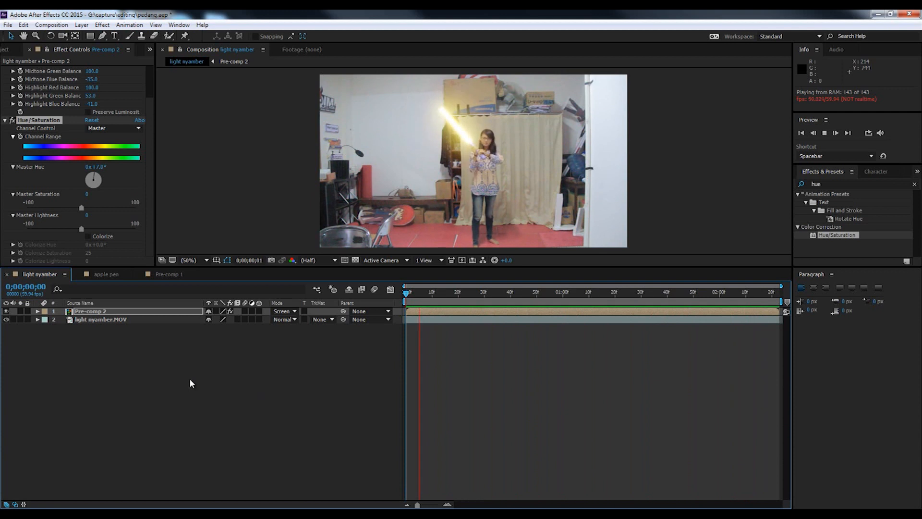
key("space")
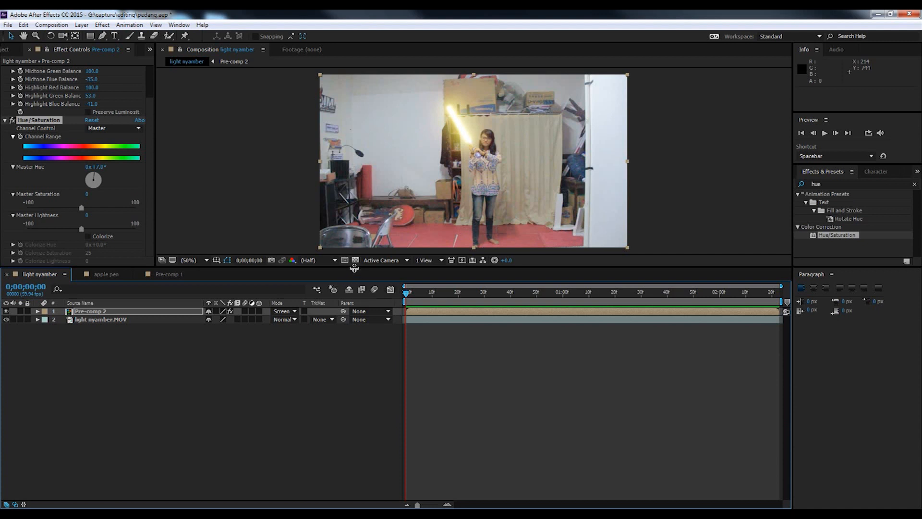
- Enlarge the composition view and scrub through the light nyamber composition to review the yellow blade
left_click_drag(355, 267, 356, 319)
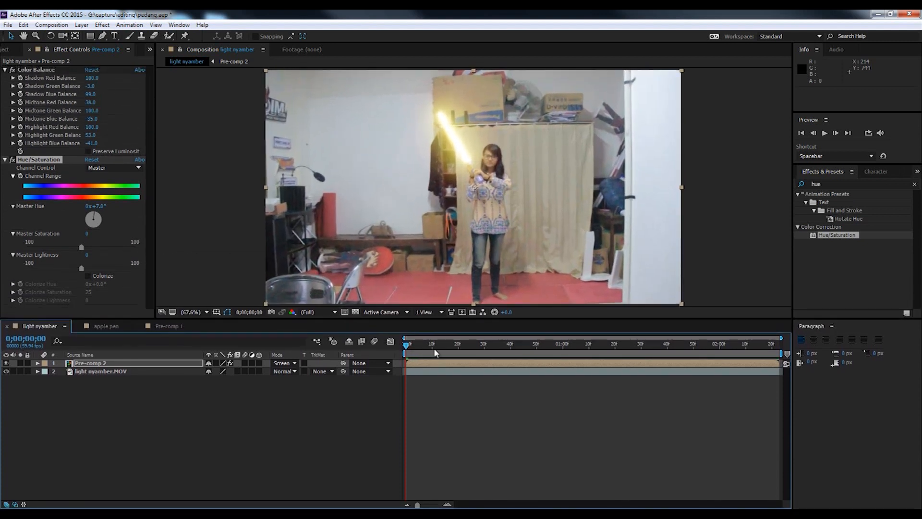
left_click_drag(445, 342, 515, 359)
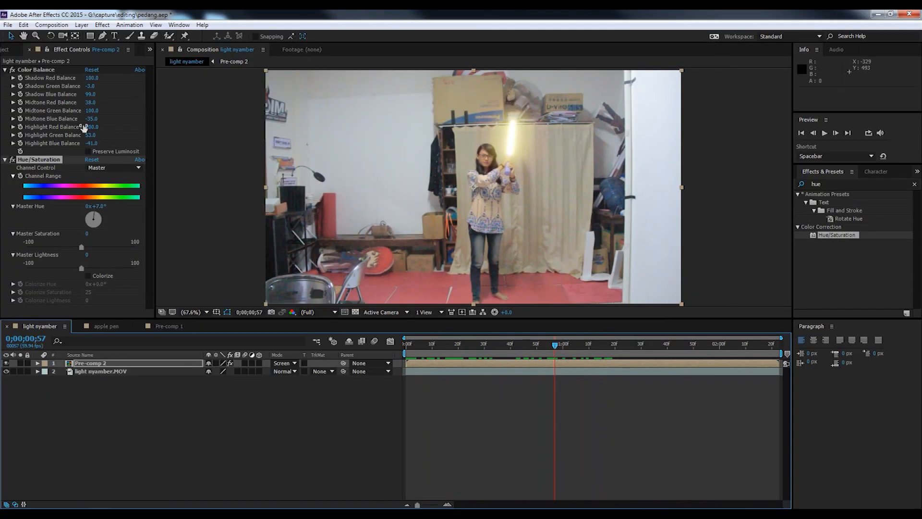
- Import apple pen.MOV and clean plate.MOV from the PPAP folder into the project as footage
left_click(3, 51)
left_click(72, 235)
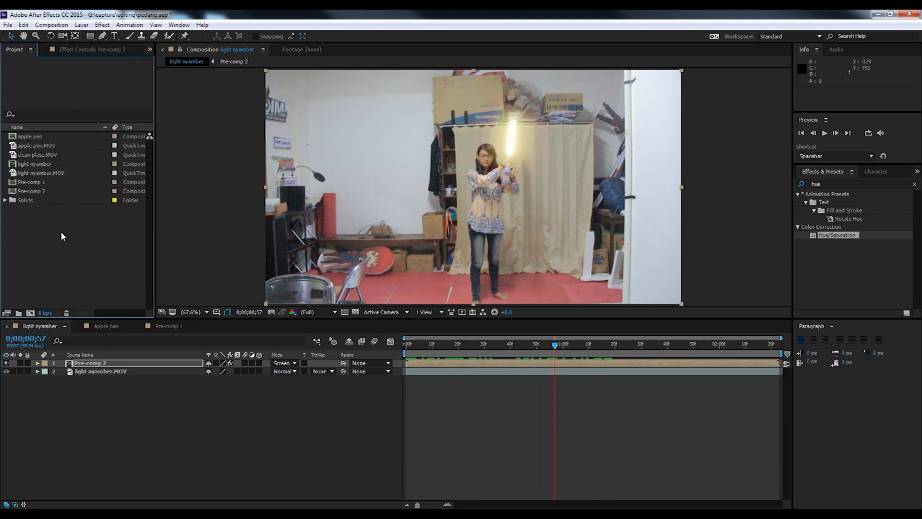
double_click(62, 234)
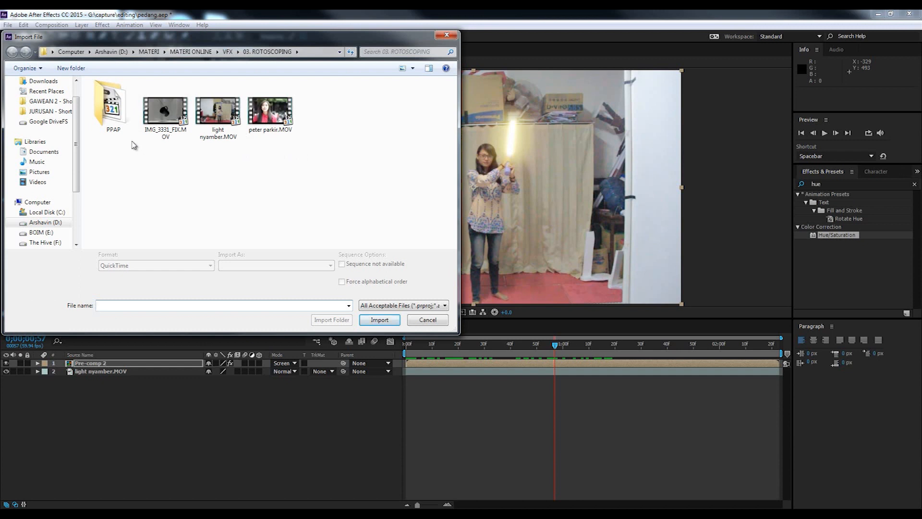
double_click(116, 120)
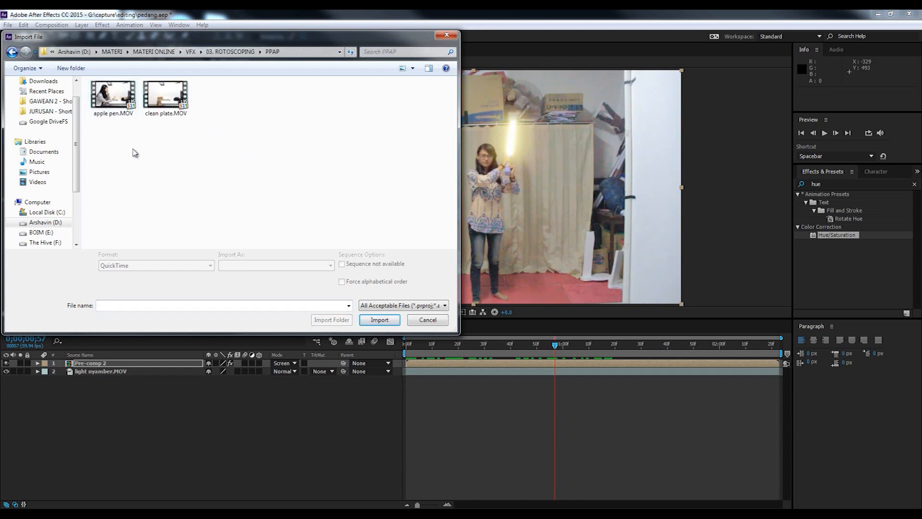
left_click_drag(111, 143, 191, 79)
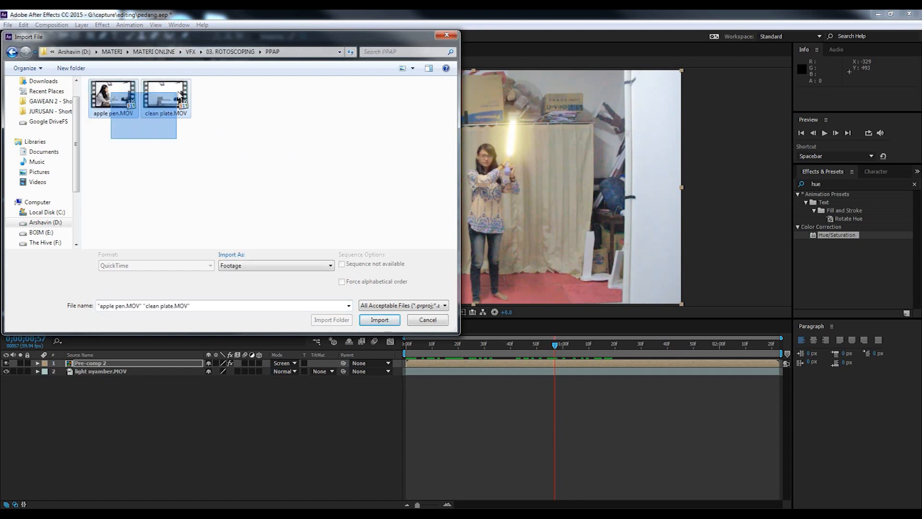
left_click(374, 320)
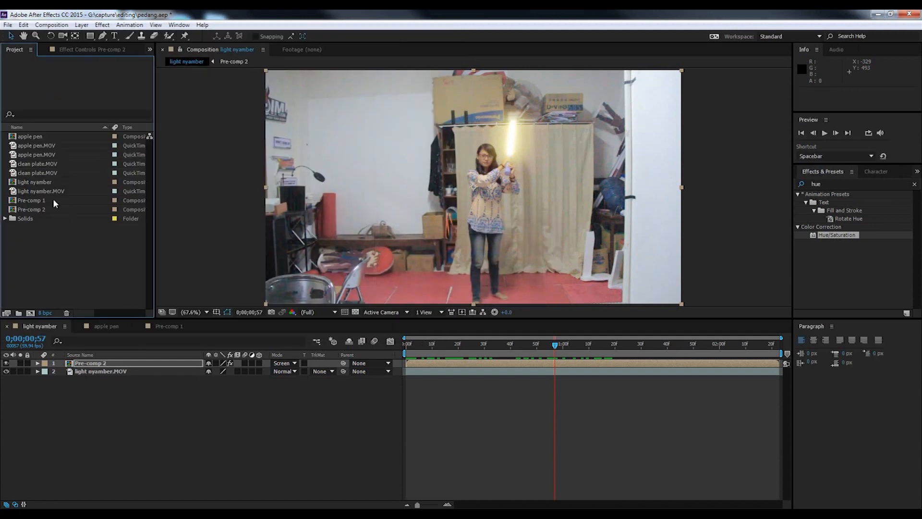
- Open the imported apple pen.MOV and clean plate.MOV clips one after the other and scrub through their footage
left_click(40, 154)
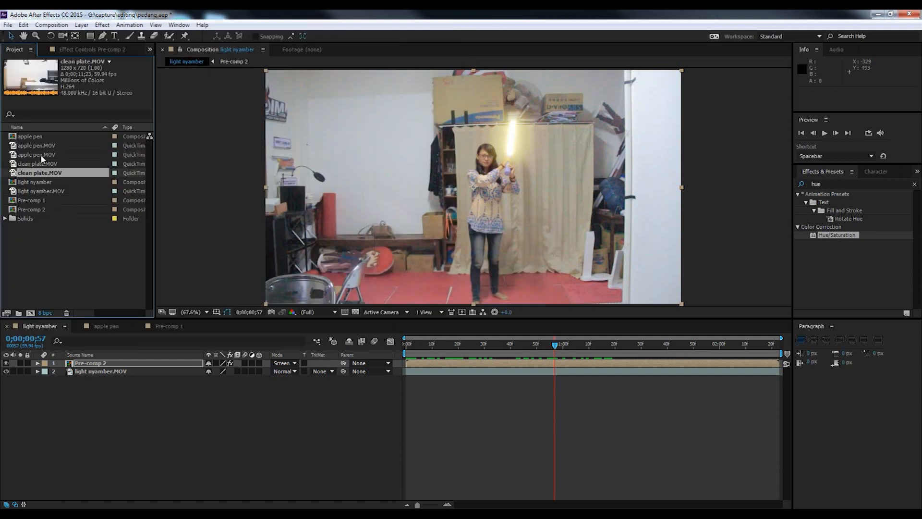
double_click(14, 155)
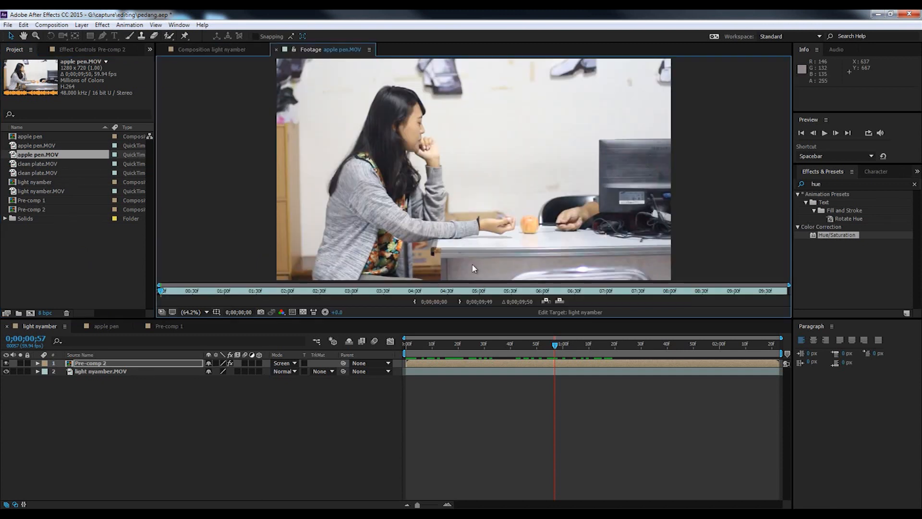
left_click_drag(167, 288, 672, 313)
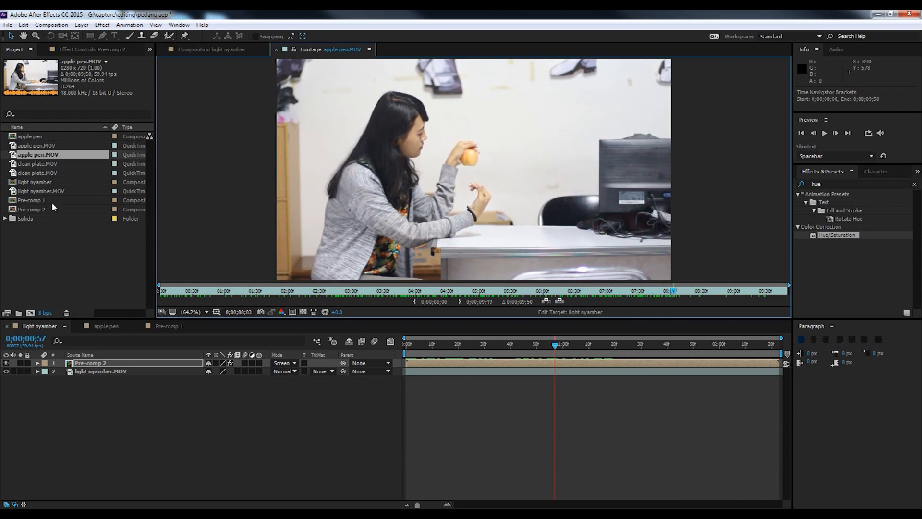
double_click(33, 172)
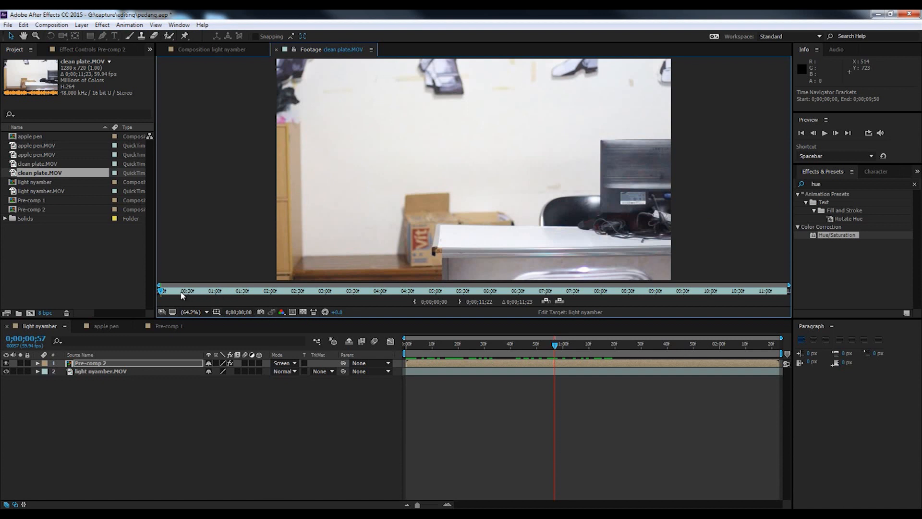
left_click_drag(182, 291, 282, 307)
left_click_drag(589, 301, 272, 302)
left_click_drag(163, 297, 161, 297)
- Create a new composition from clean plate.MOV, fit it to the view and add apple pen.MOV as the layer above
left_click(68, 300)
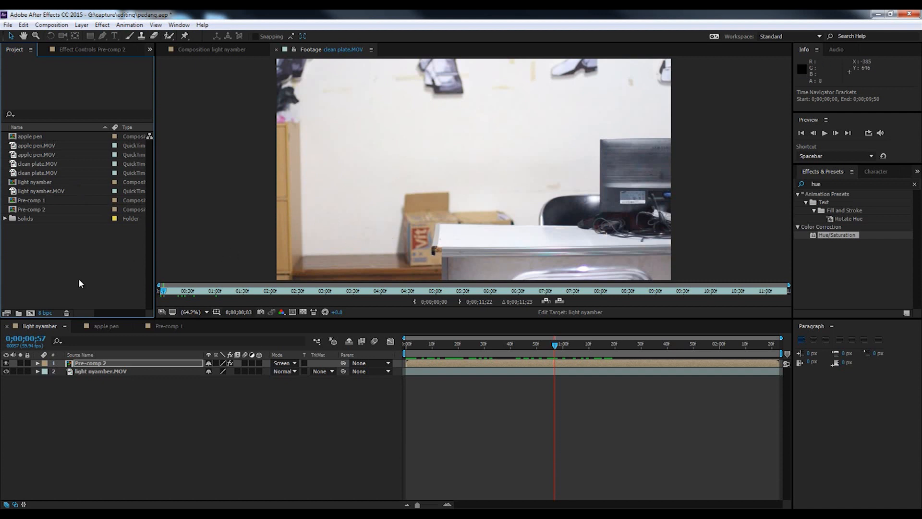
left_click(50, 174)
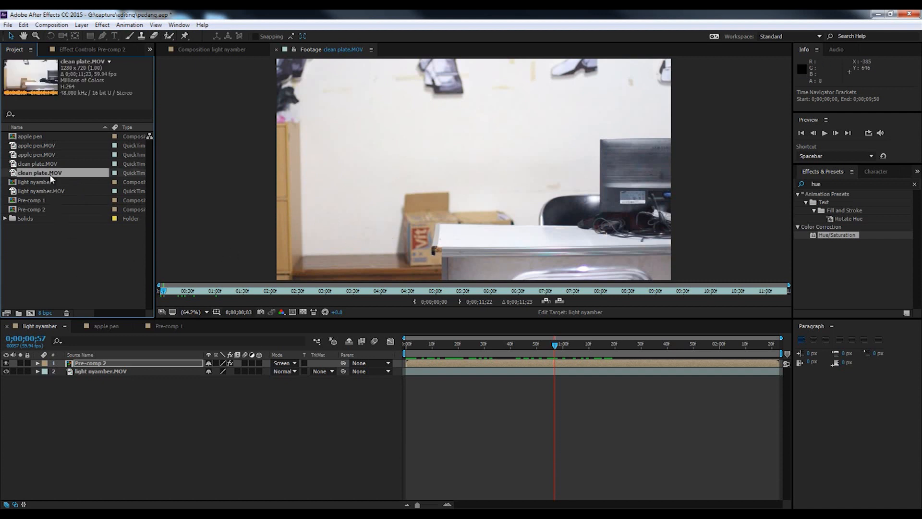
left_click(39, 155)
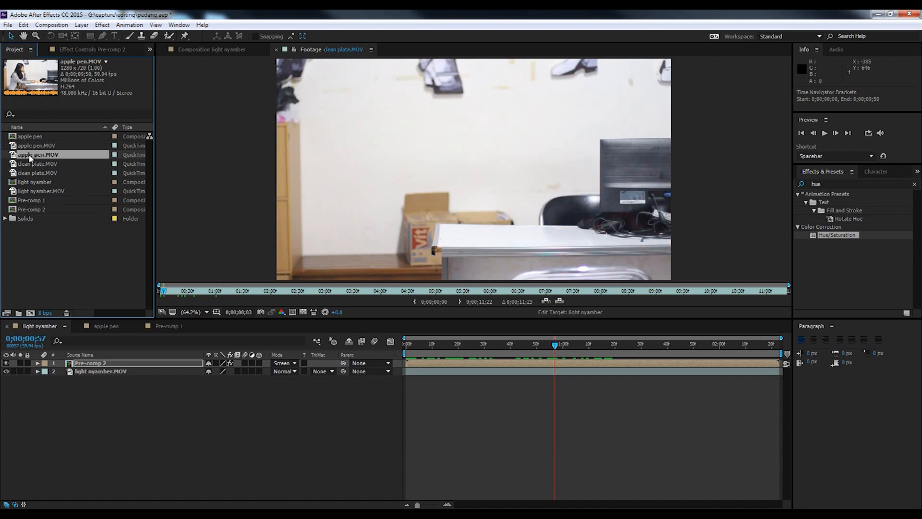
left_click_drag(37, 173, 31, 314)
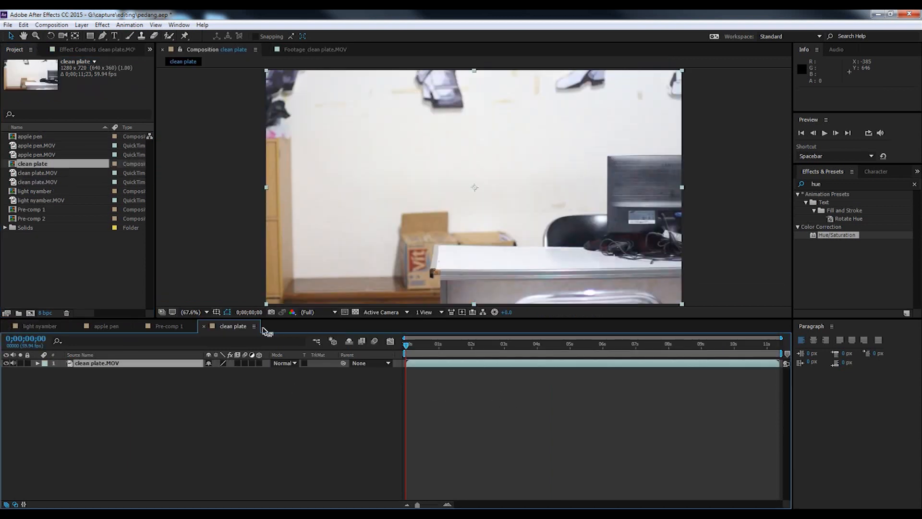
left_click(205, 312)
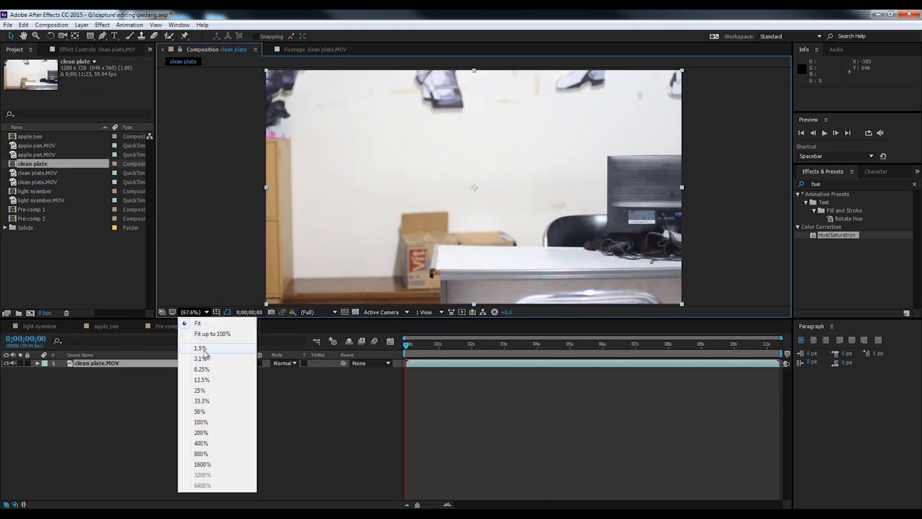
left_click(201, 324)
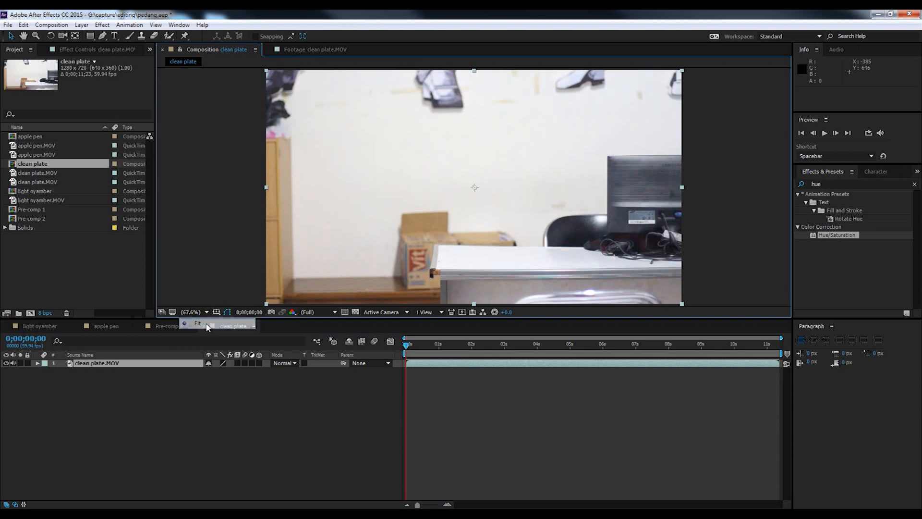
left_click(34, 146)
left_click_drag(34, 146, 103, 364)
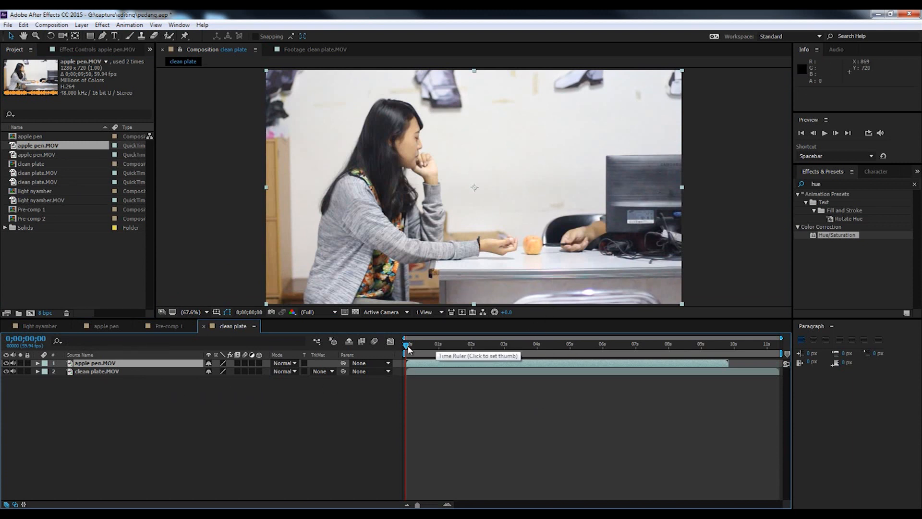
- Scrub to the final frames and trim the end of the clean plate.MOV layer to the end of apple pen.MOV at 0;00;09;49
left_click_drag(408, 349, 566, 344)
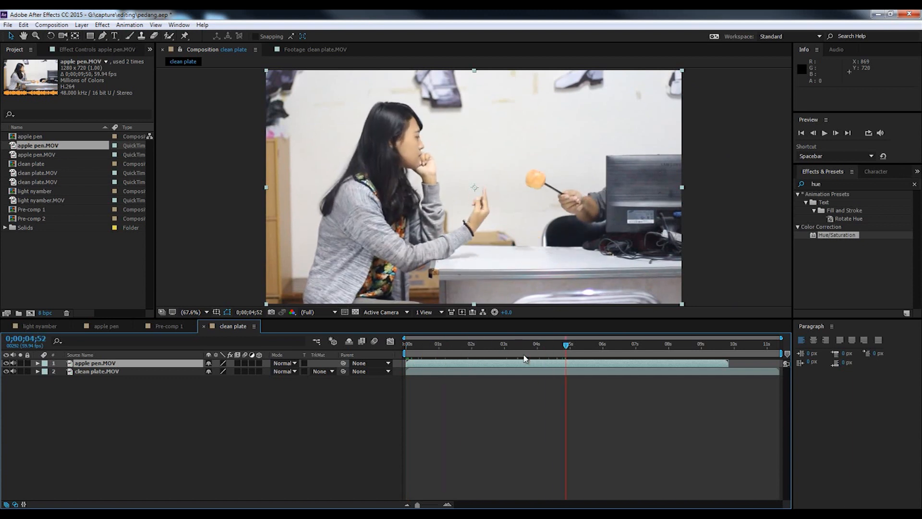
left_click(722, 345)
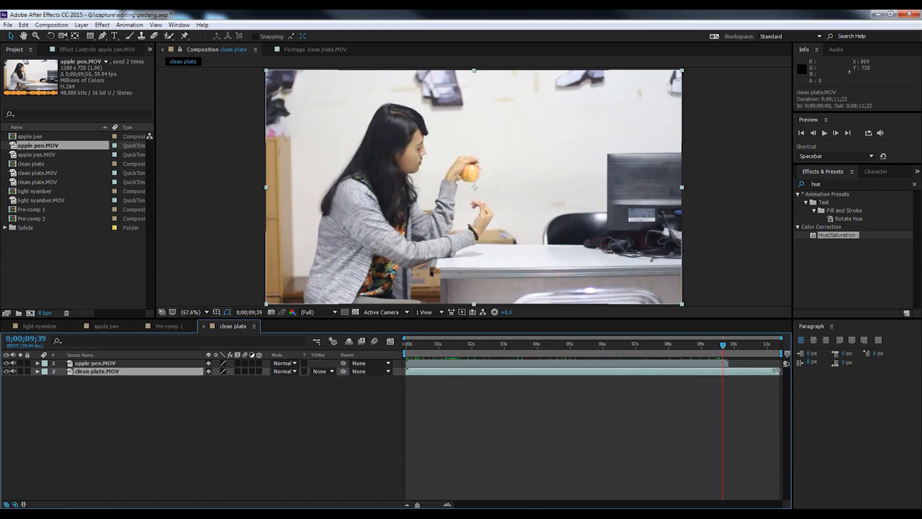
left_click(778, 370)
left_click_drag(778, 371, 727, 370)
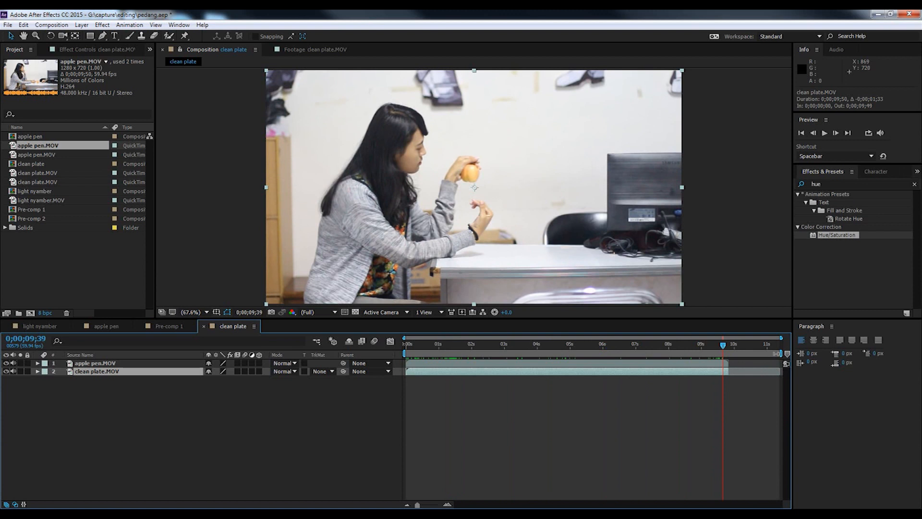
- End the work area where the two layers end and trim the clean plate composition to it
left_click_drag(778, 354, 730, 353)
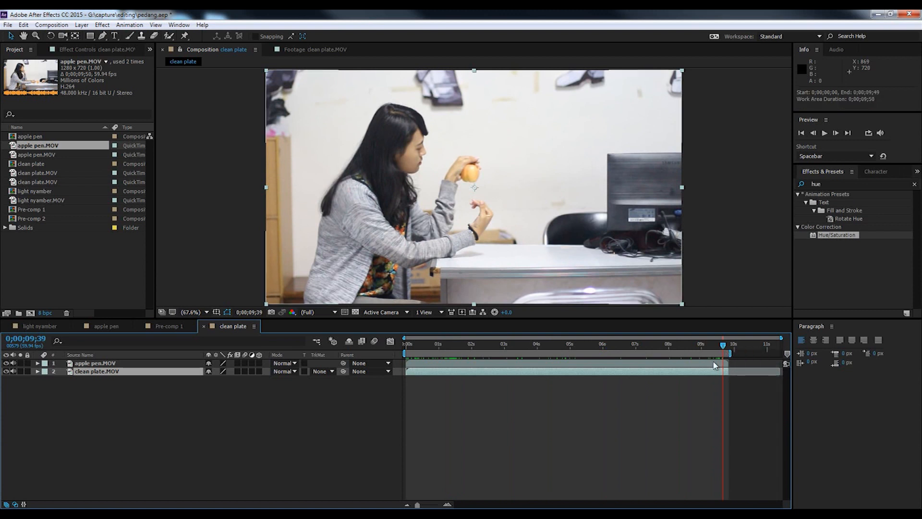
right_click(706, 354)
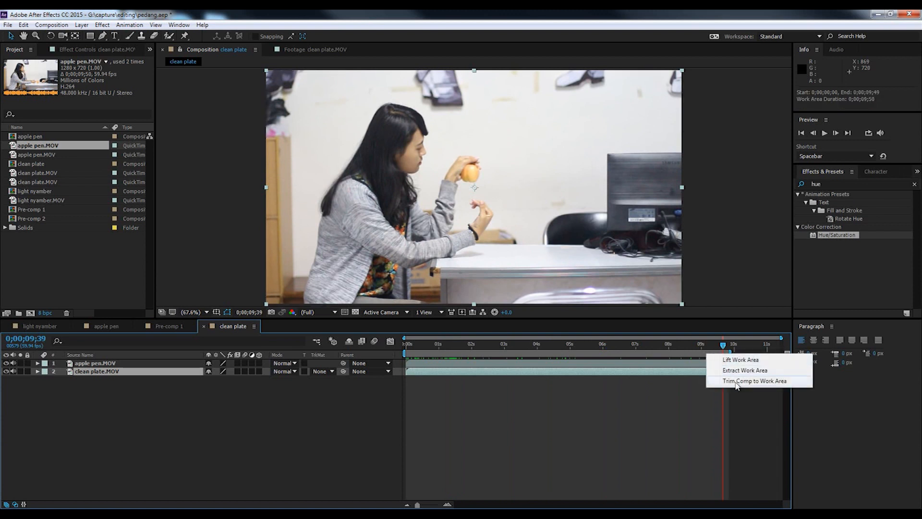
left_click(736, 381)
- At the first frame, draw a closed six-point Pen mask on apple pen.MOV around the hand, chair and monitor, extending beyond the frame
left_click_drag(422, 345, 380, 351)
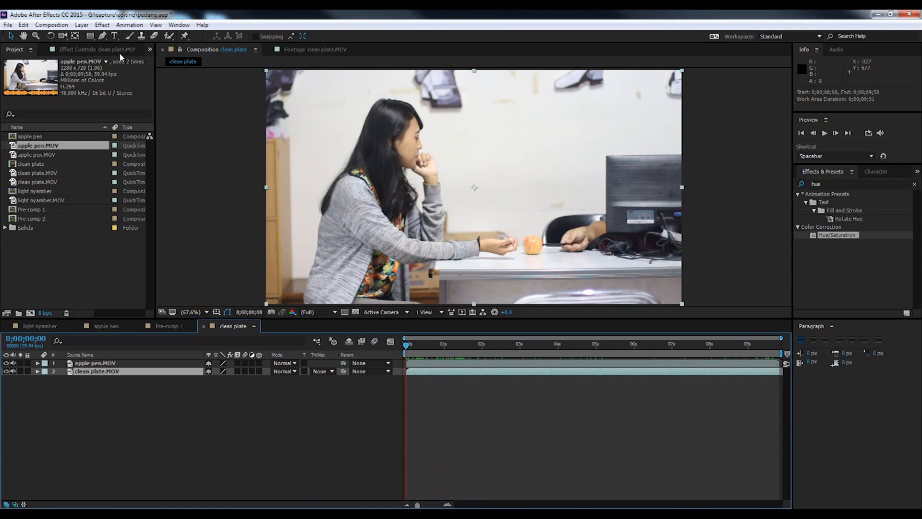
left_click(102, 36)
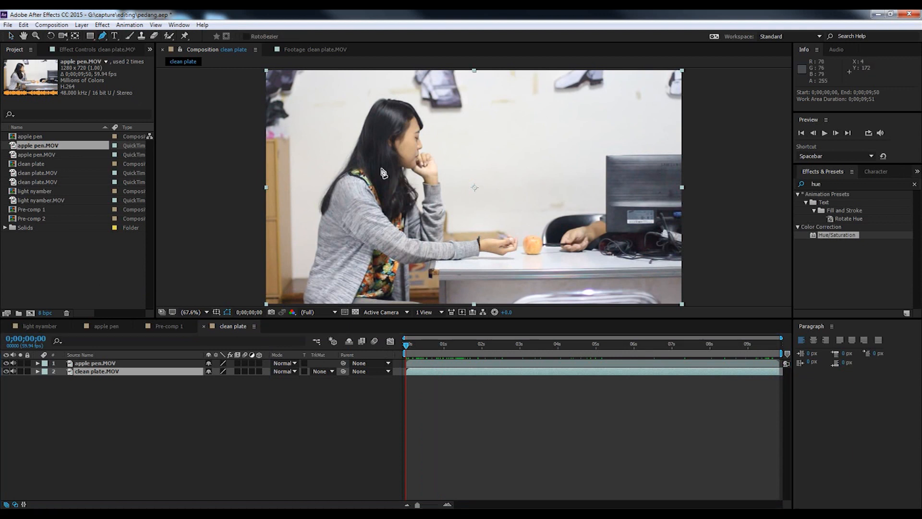
left_click(207, 312)
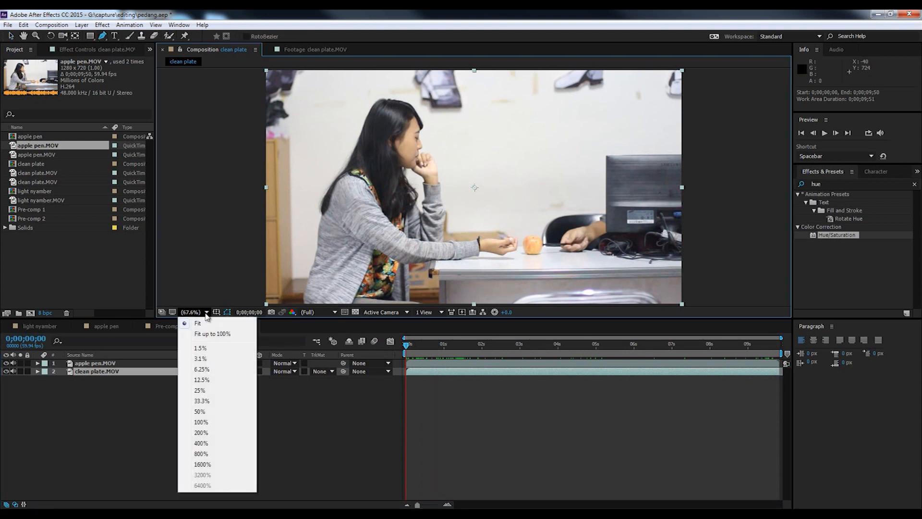
left_click(207, 414)
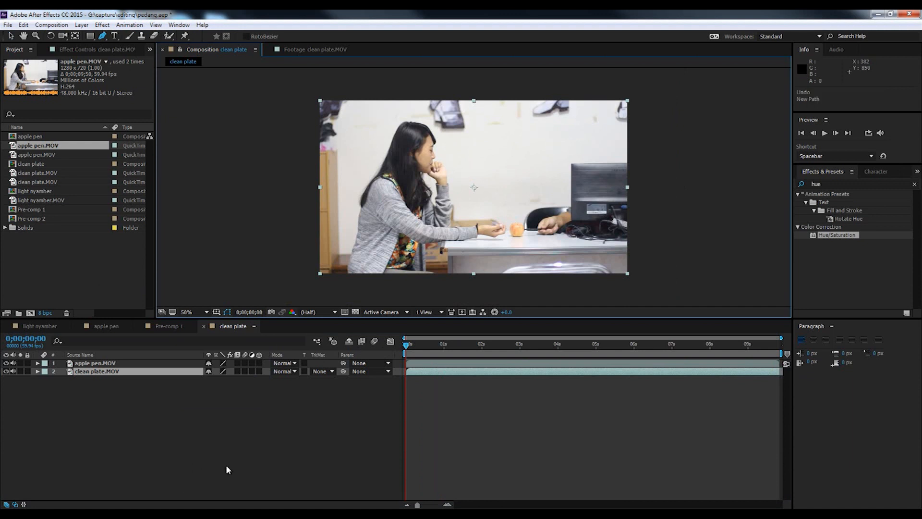
left_click(102, 364)
left_click(535, 103)
left_click(524, 214)
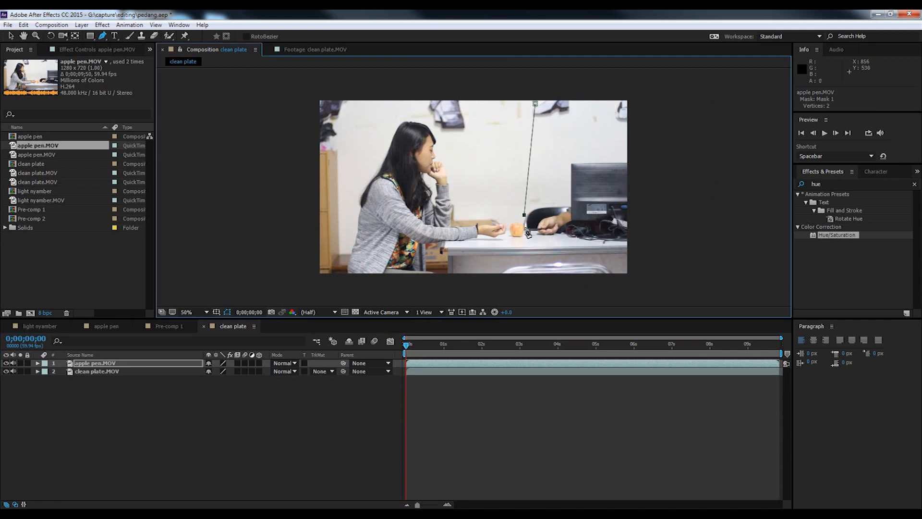
left_click(525, 238)
left_click(566, 289)
left_click(683, 276)
left_click(682, 77)
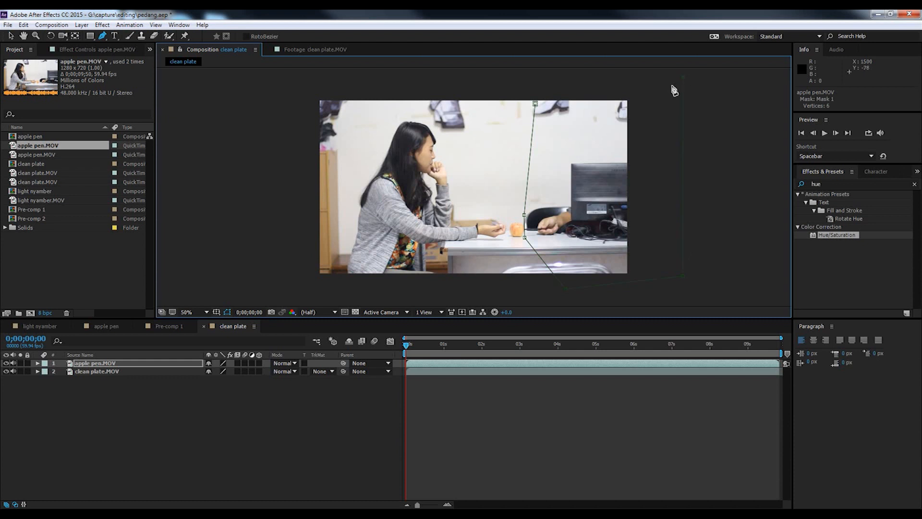
left_click(535, 103)
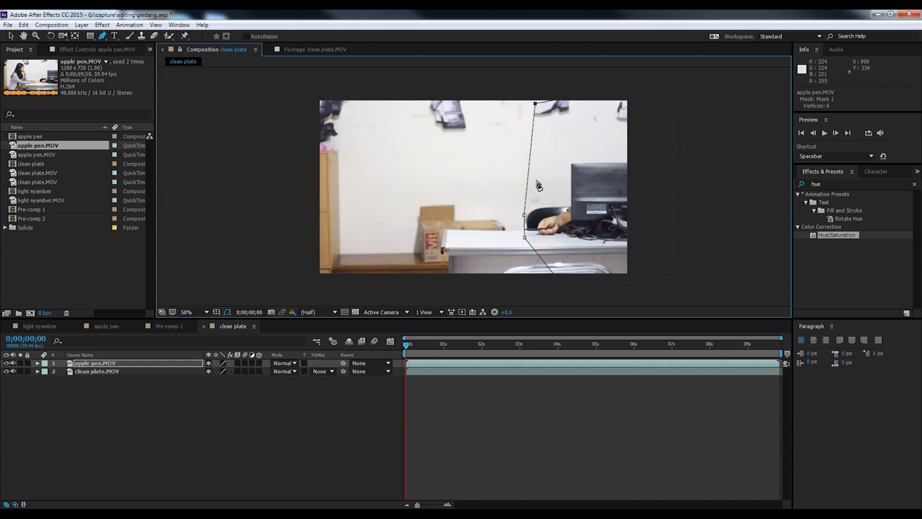
- Reveal Mask 1 on the apple pen.MOV layer and invert it
left_click(37, 363)
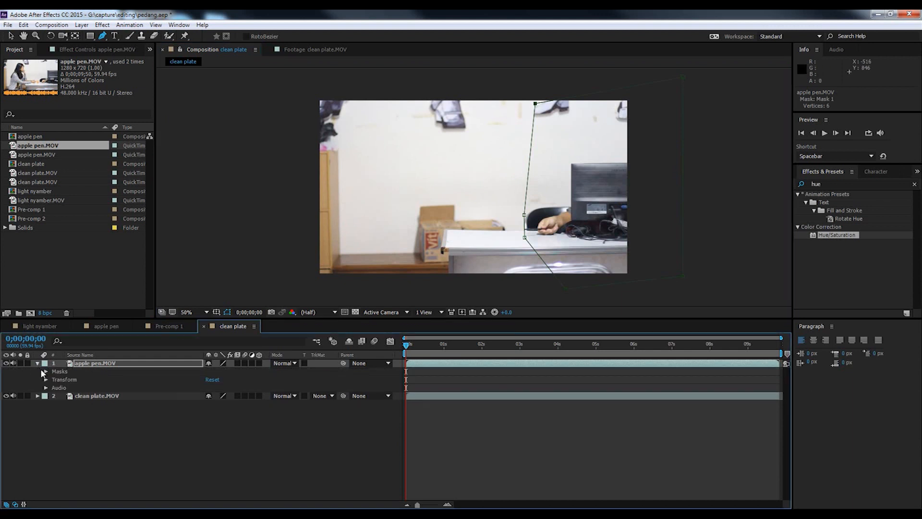
left_click(45, 372)
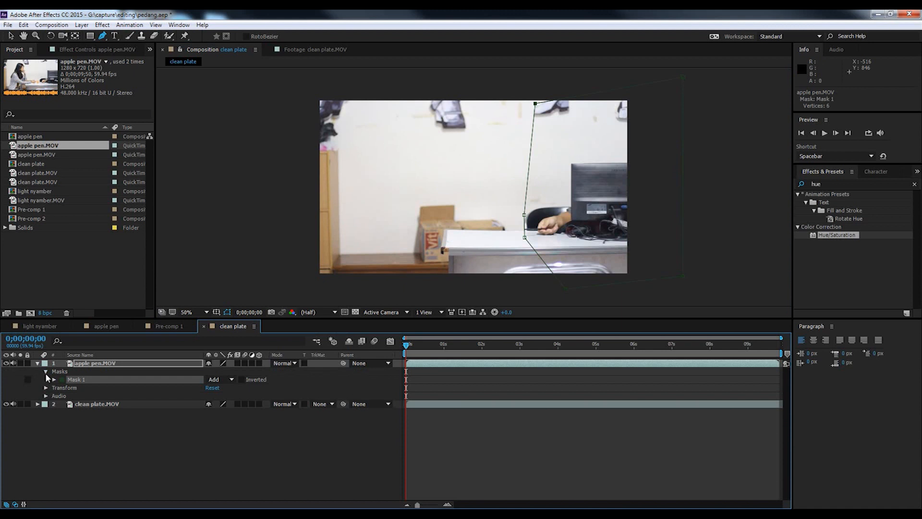
left_click(241, 379)
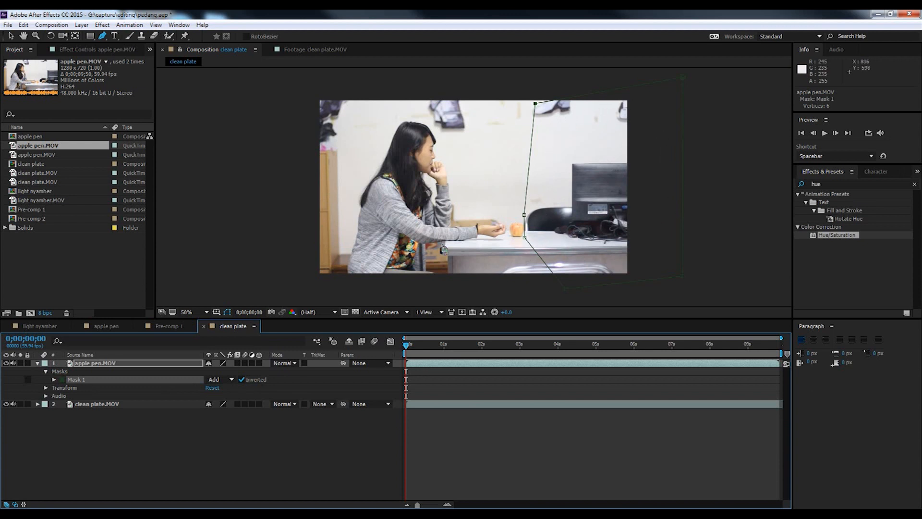
- Change the outline colour of Mask 1 to magenta
left_click(62, 380)
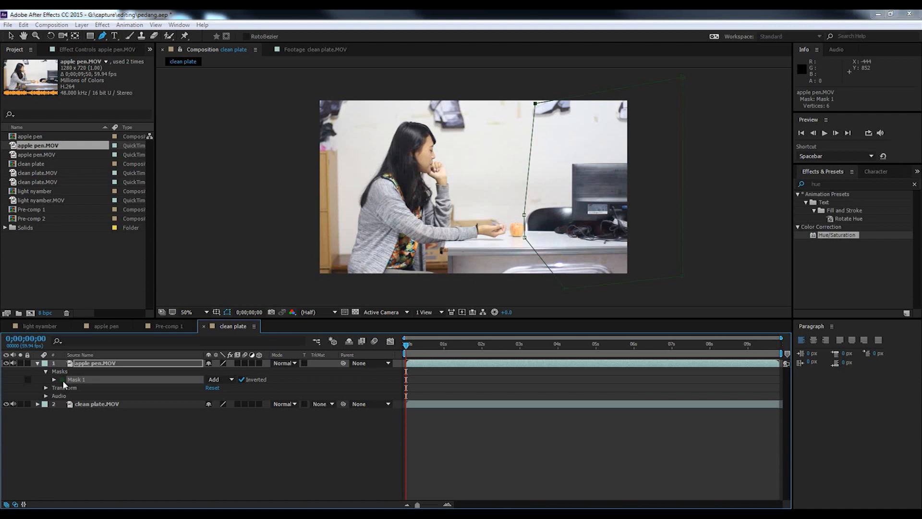
left_click(148, 50)
left_click_drag(124, 83, 129, 56)
left_click(219, 34)
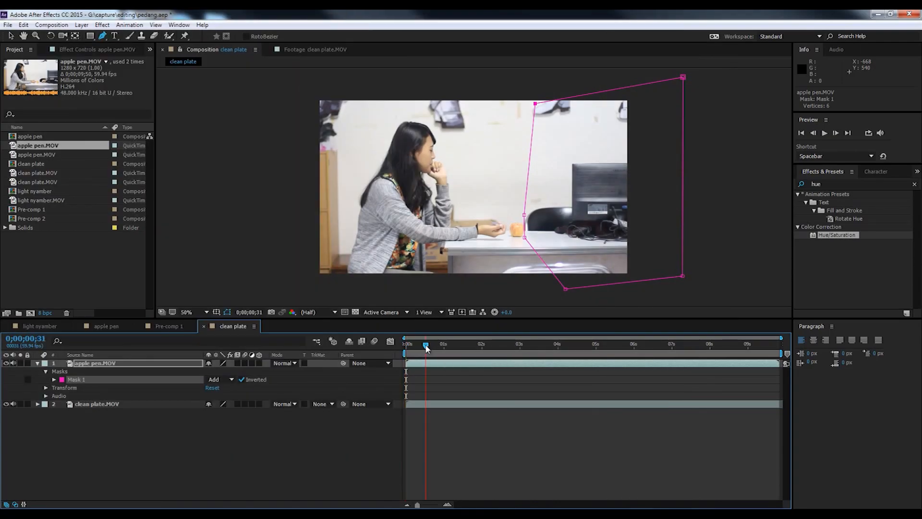
- Enable Mask Path keyframing for Mask 1 at 0;00;01;35, while the apple is still on the table
left_click_drag(426, 347, 429, 348)
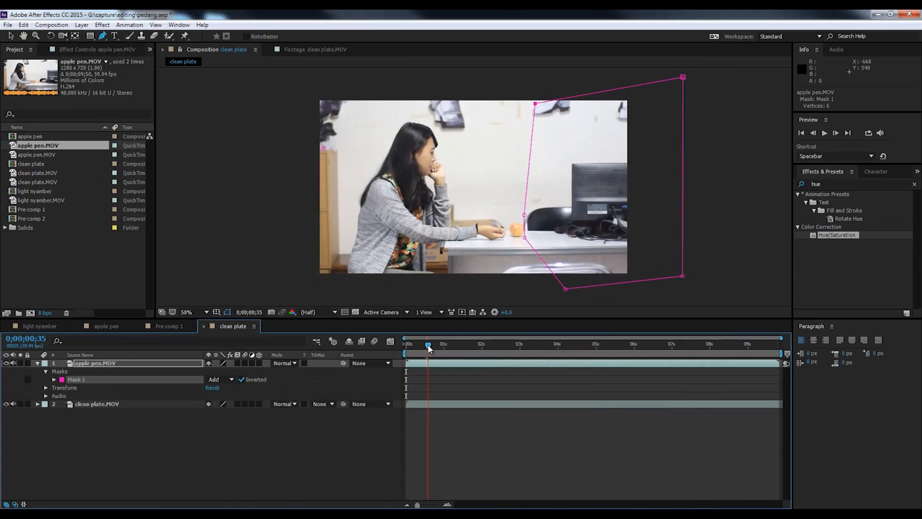
scroll(488, 222, "up", 2)
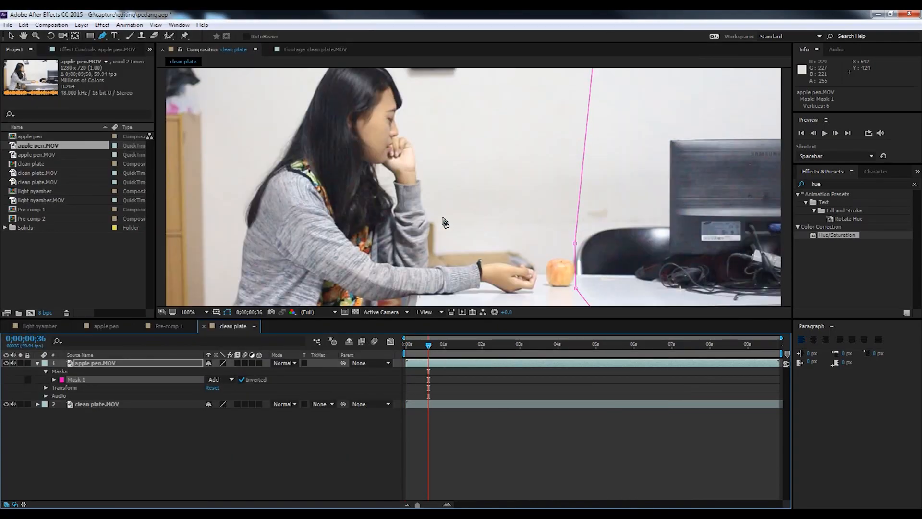
left_click(18, 36)
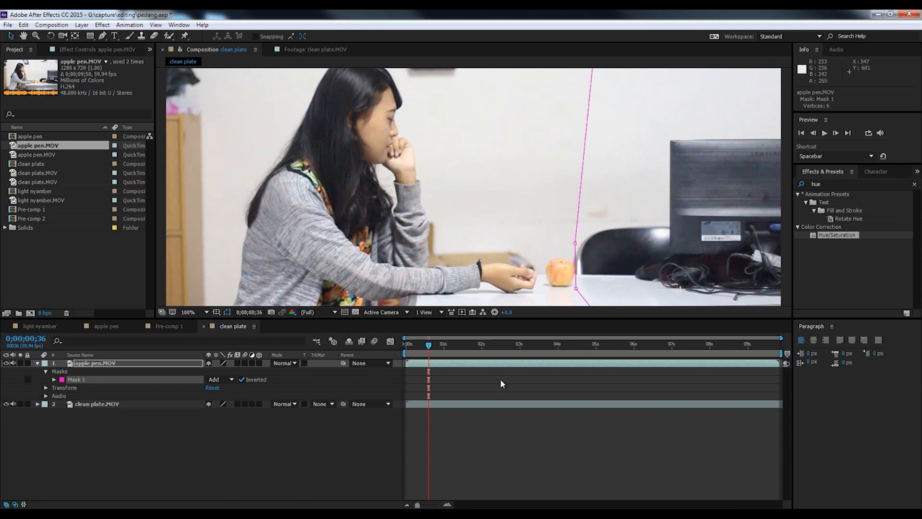
left_click_drag(432, 355, 468, 344)
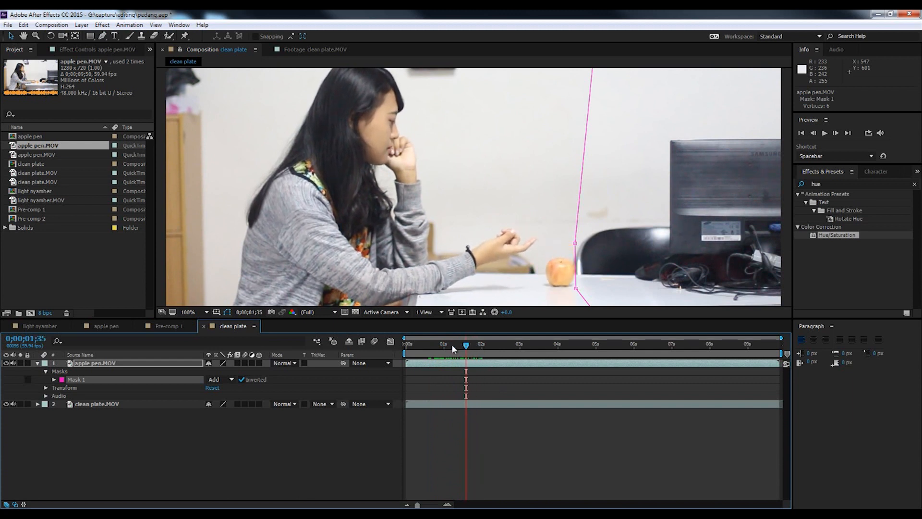
left_click(54, 380)
left_click(70, 387)
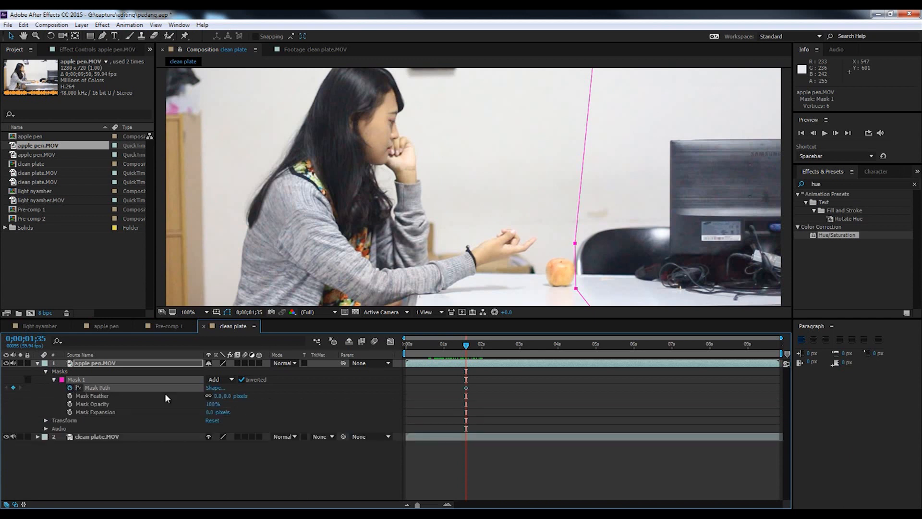
- At 0;00;01;45, keyframe a small outward and downward shift of only the mask vertex beside the top of the apple
left_click_drag(468, 345, 472, 345)
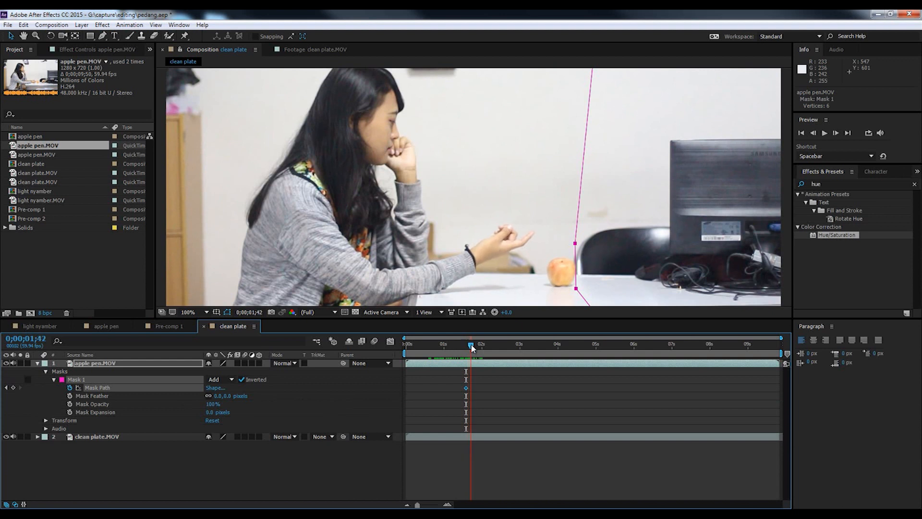
left_click_drag(543, 251, 514, 219)
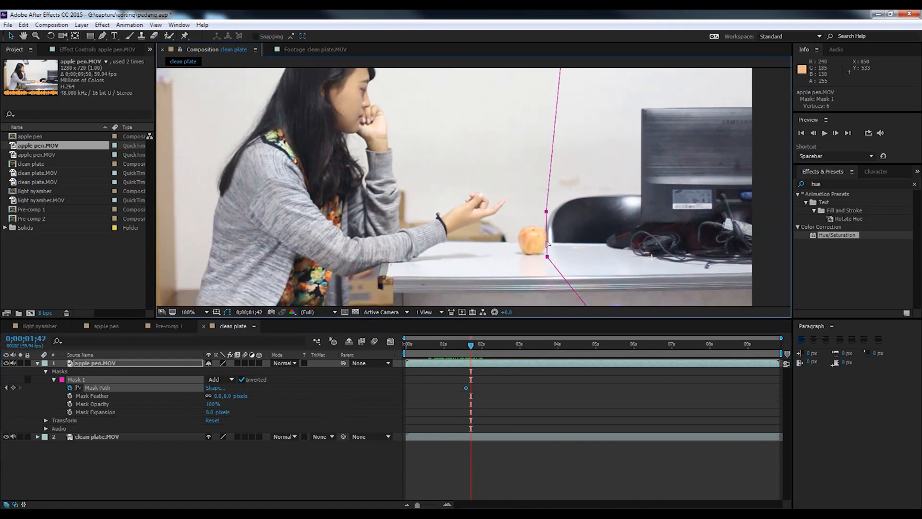
left_click_drag(473, 345, 475, 346)
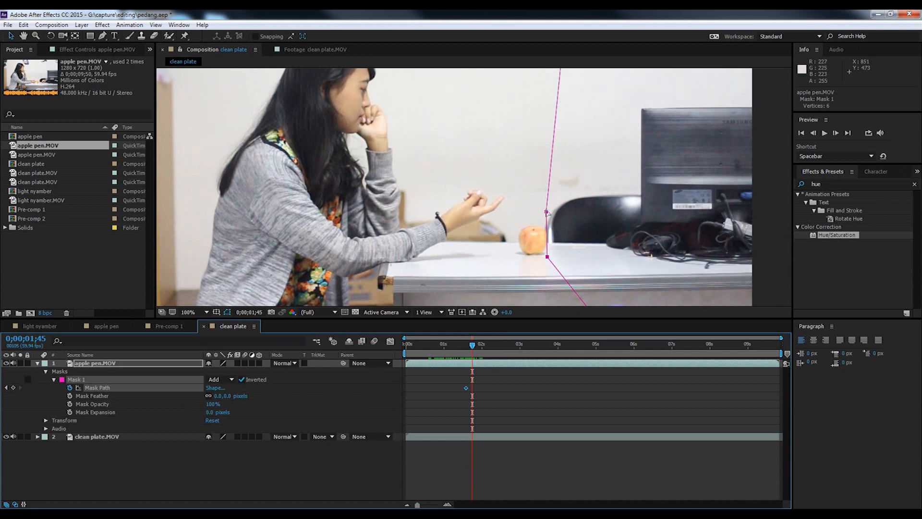
left_click_drag(547, 212, 564, 213)
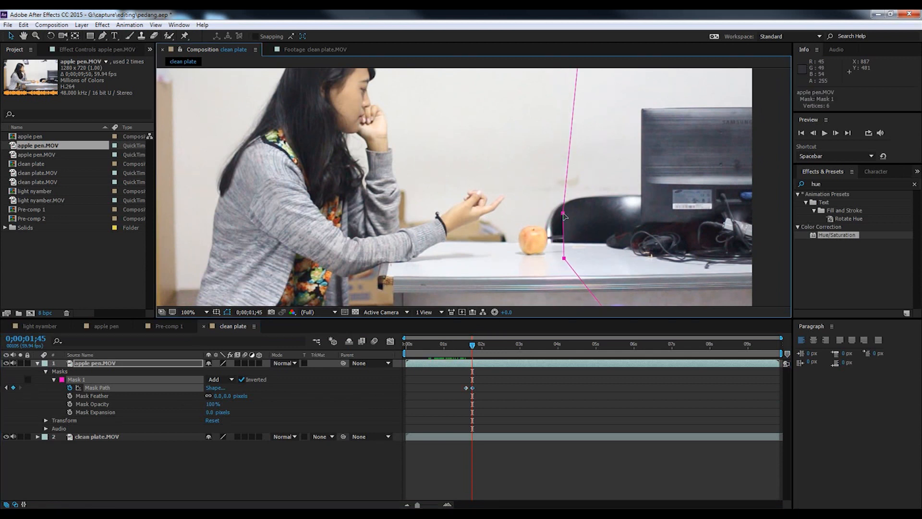
key("ctrl+z")
left_click(547, 211)
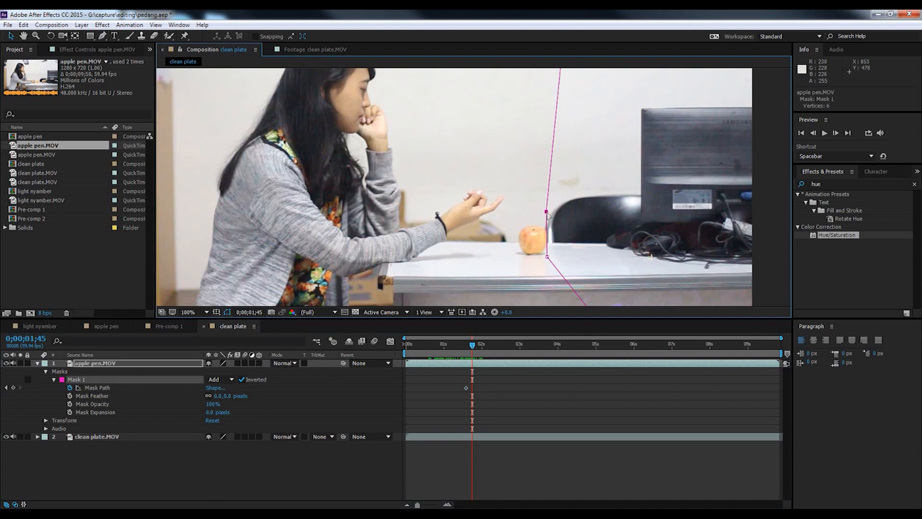
left_click_drag(548, 216, 552, 220)
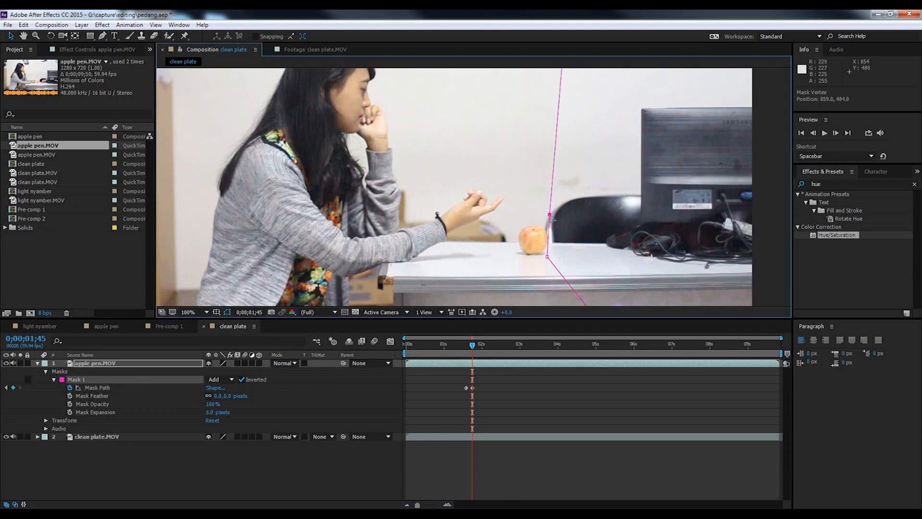
- Keyframe the two mask vertices nearest the apple at 0;00;01;55 and 0;00;02;01, keeping the mask edge clear of the rising apple
left_click_drag(473, 347, 479, 346)
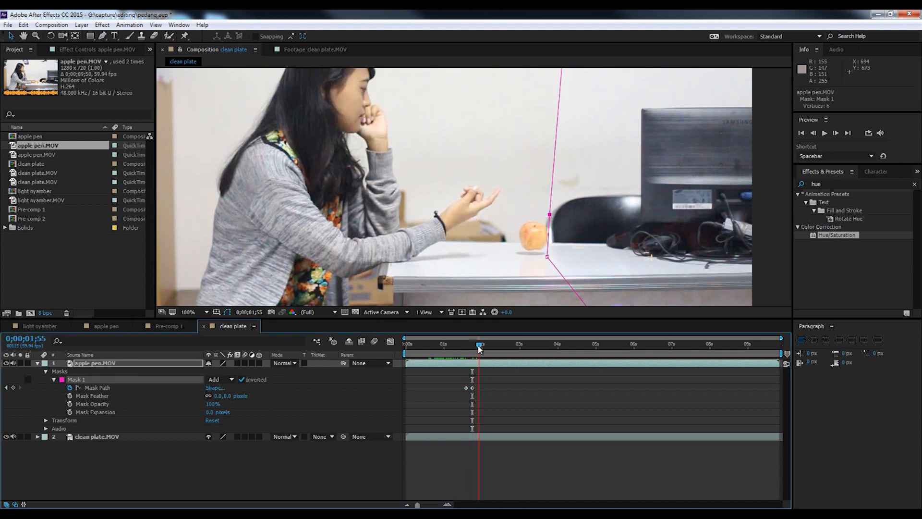
left_click_drag(549, 215, 552, 212)
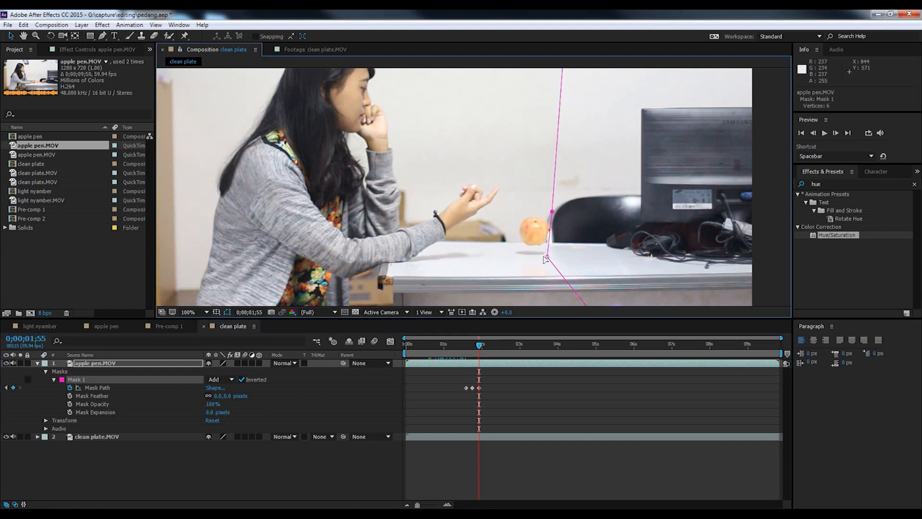
left_click_drag(548, 257, 546, 257)
left_click(483, 348)
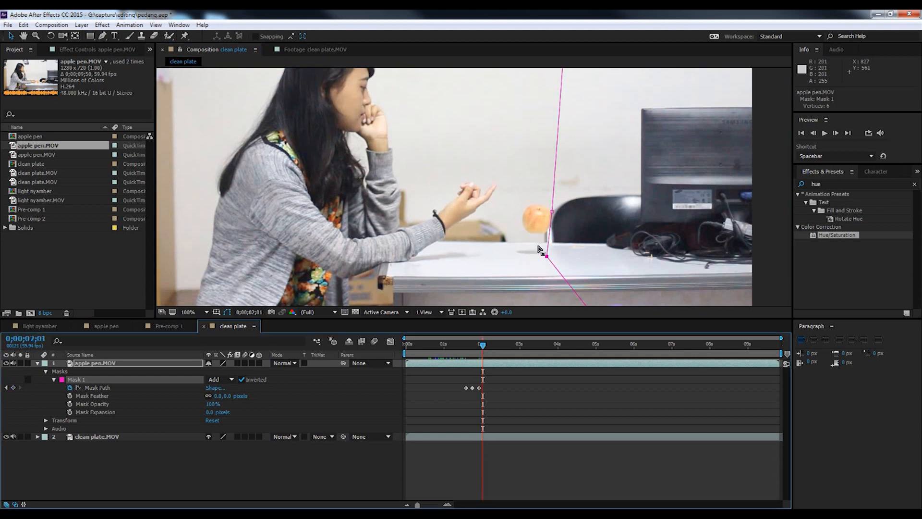
left_click_drag(552, 212, 555, 207)
left_click_drag(547, 258, 547, 254)
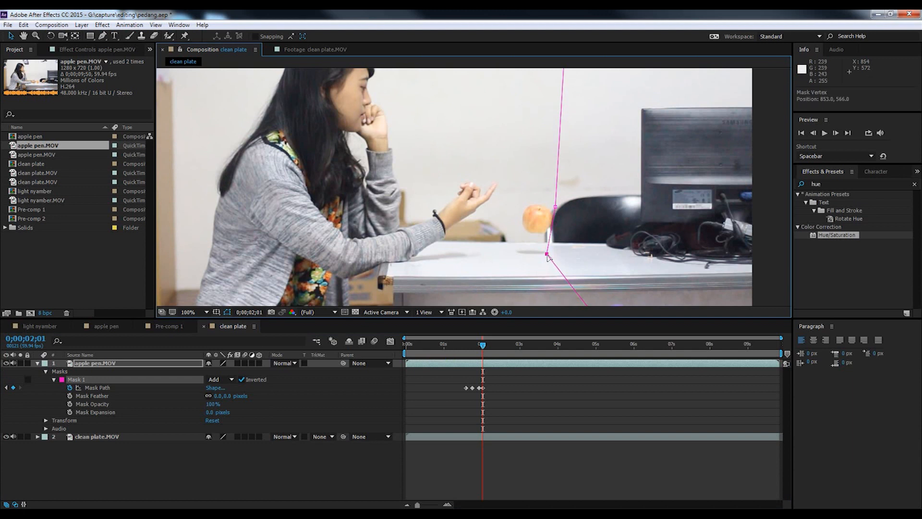
- Raise the vertices beside the apple at 0;00;02;07 and 0;00;02;14 so the mask edge keeps following the floating apple
left_click_drag(482, 349, 486, 349)
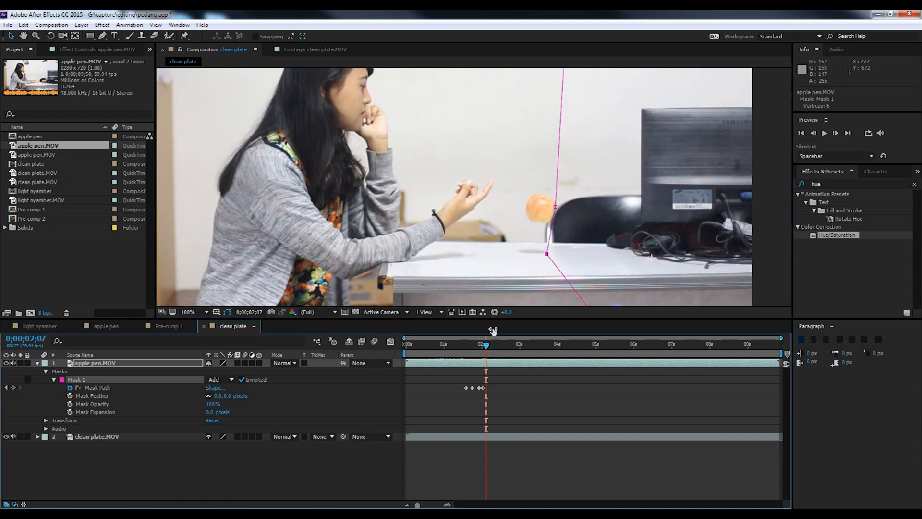
left_click_drag(556, 208, 560, 193)
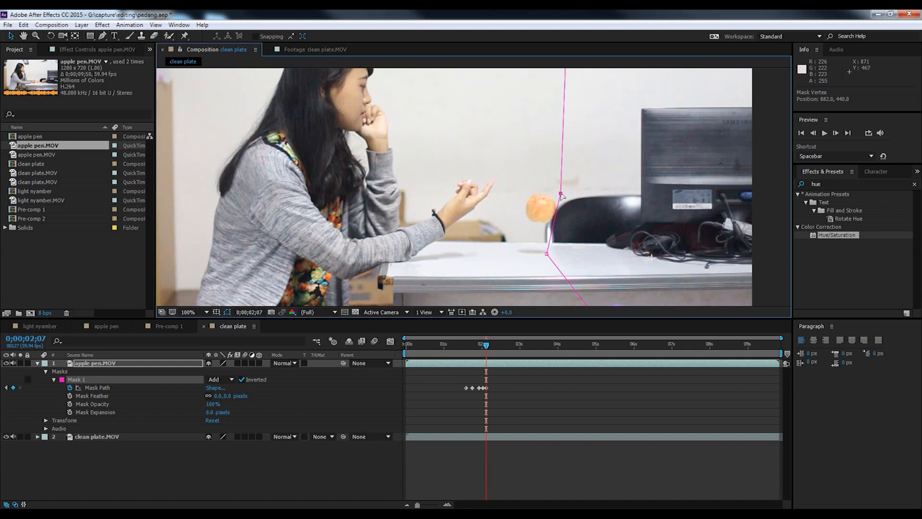
left_click(546, 254)
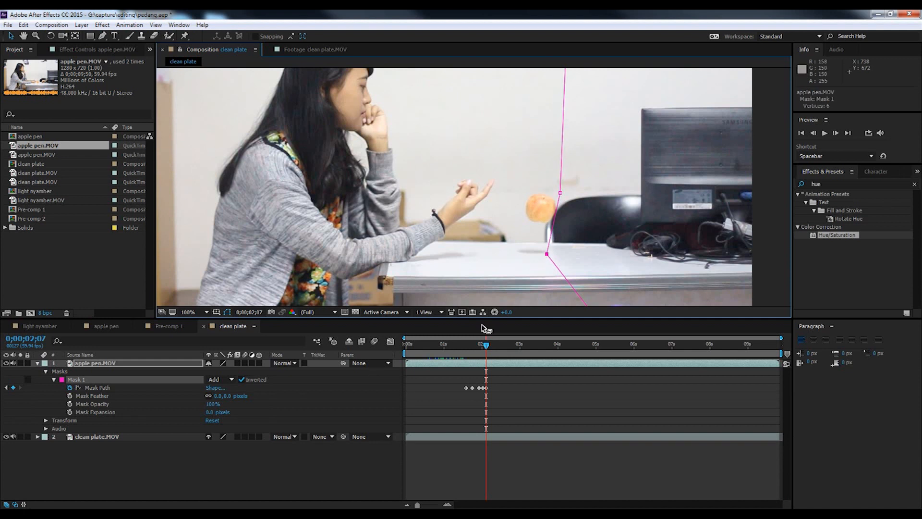
left_click_drag(487, 348, 491, 348)
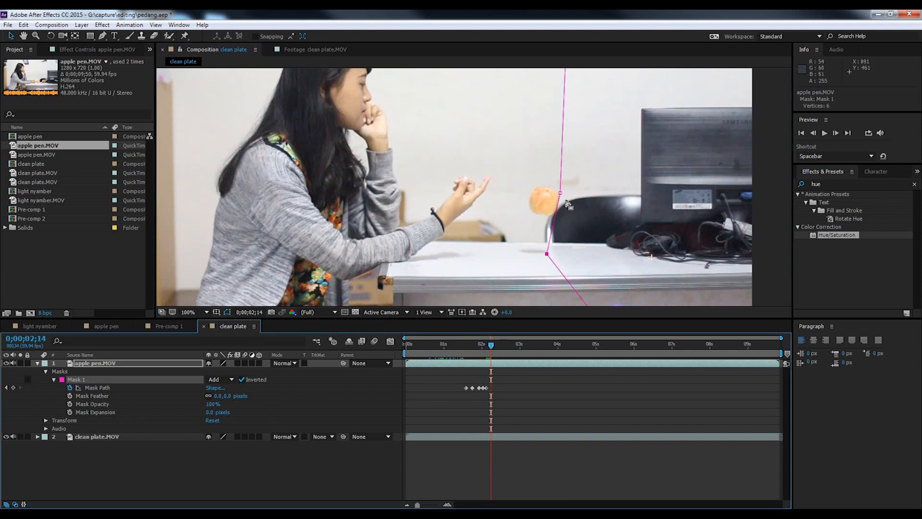
left_click_drag(560, 193, 564, 180)
left_click_drag(547, 255, 547, 249)
- Advance a few frames at a time and keyframe both vertices higher on Mask 1 to track the apple's continuing rise
left_click_drag(490, 353, 497, 352)
left_click_drag(567, 181, 569, 180)
left_click_drag(496, 349, 502, 350)
left_click_drag(548, 250, 549, 235)
left_click_drag(502, 350, 506, 350)
left_click_drag(568, 177, 568, 170)
left_click_drag(549, 235, 550, 223)
left_click_drag(568, 170, 567, 168)
left_click_drag(506, 350, 511, 350)
left_click_drag(567, 168, 567, 160)
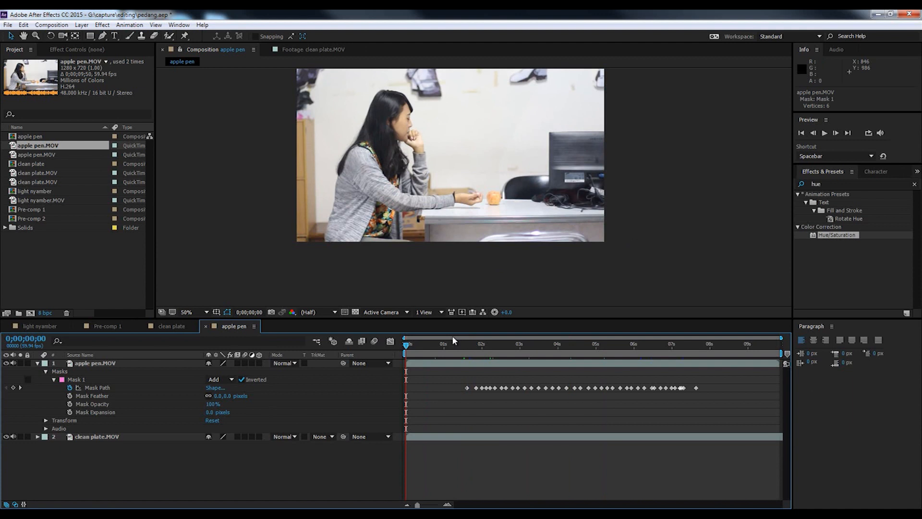
- Check the animated mask in the apple pen composition, set Mask 1's Mask Feather to 10 pixels and preview the shot
left_click_drag(435, 348, 532, 332)
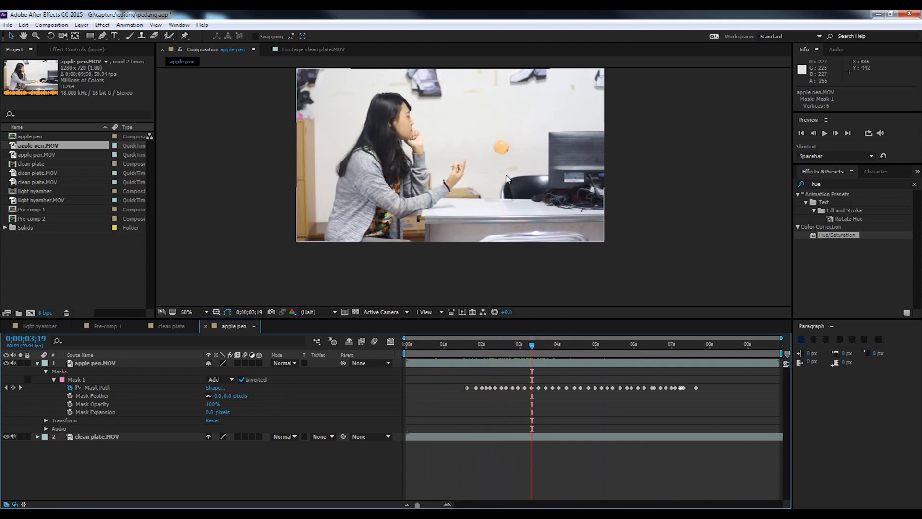
scroll(508, 180, "up", 2)
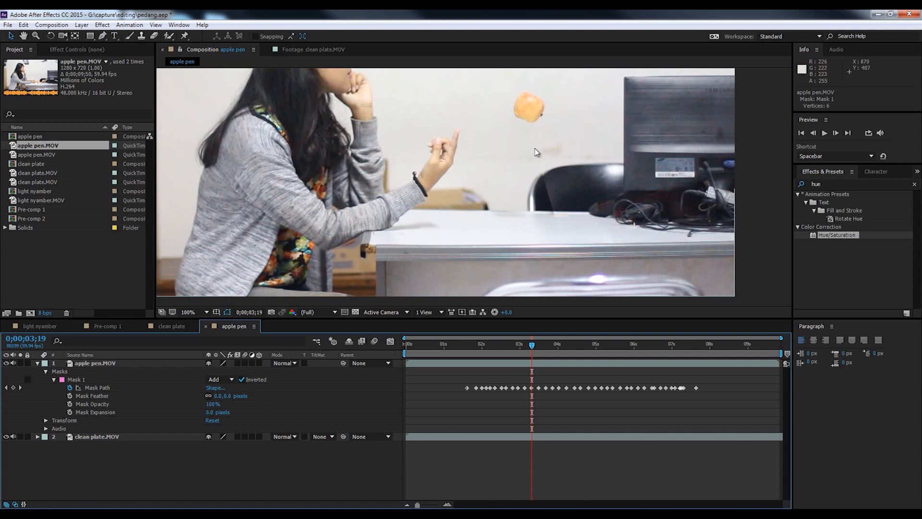
left_click_drag(532, 344, 505, 344)
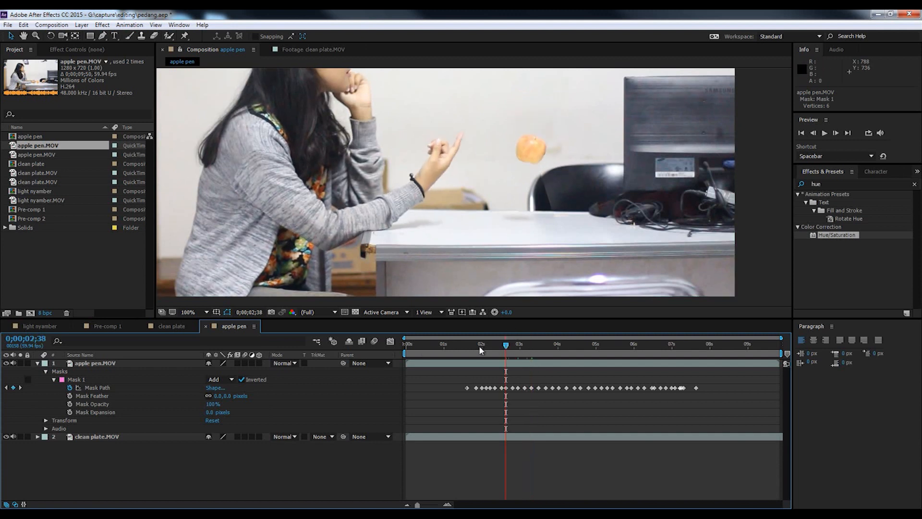
left_click(94, 380)
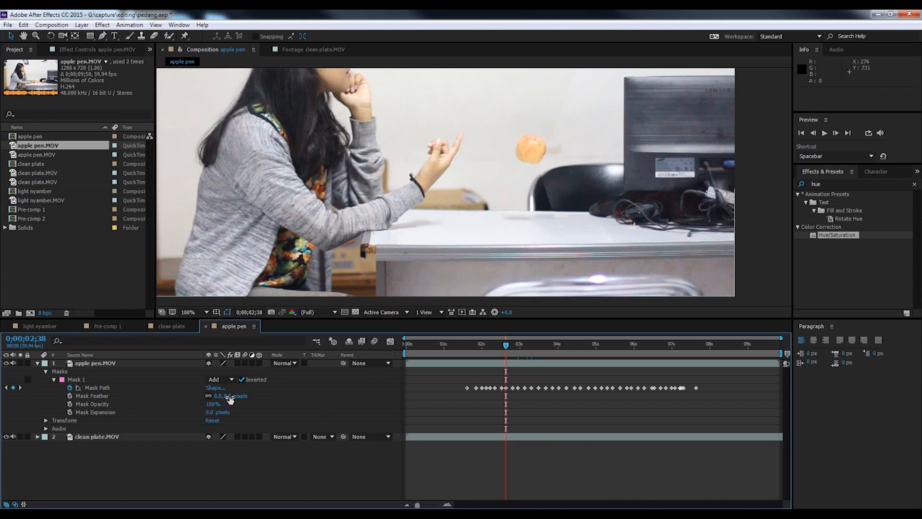
left_click(228, 396)
key("Return")
left_click(468, 351)
left_click_drag(470, 352, 498, 351)
key("space")
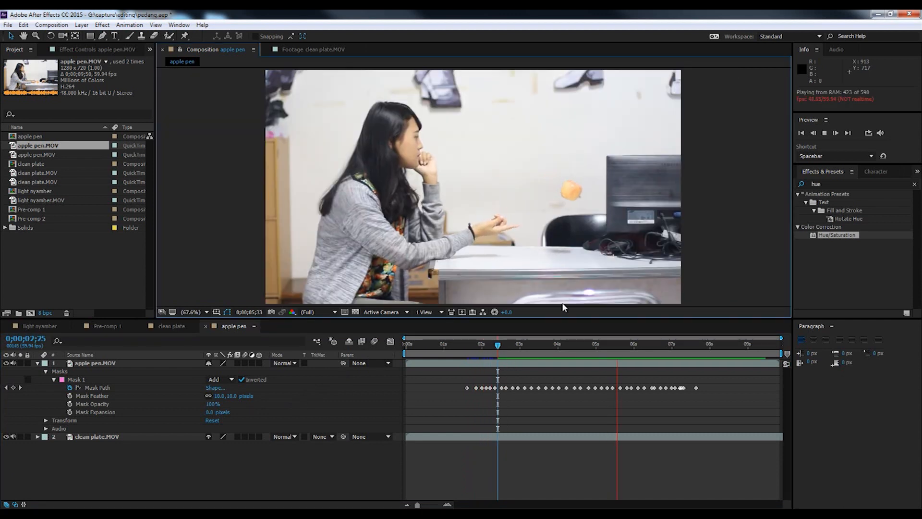